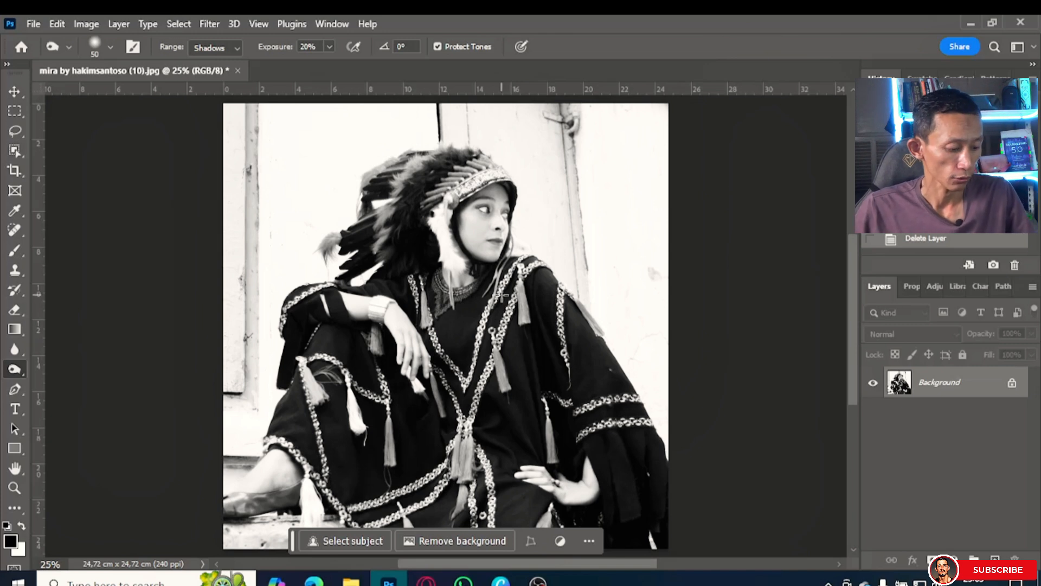
# Step: Switch the toolbar to two columns and activate the Dodge tool
pyautogui.click(8, 65)
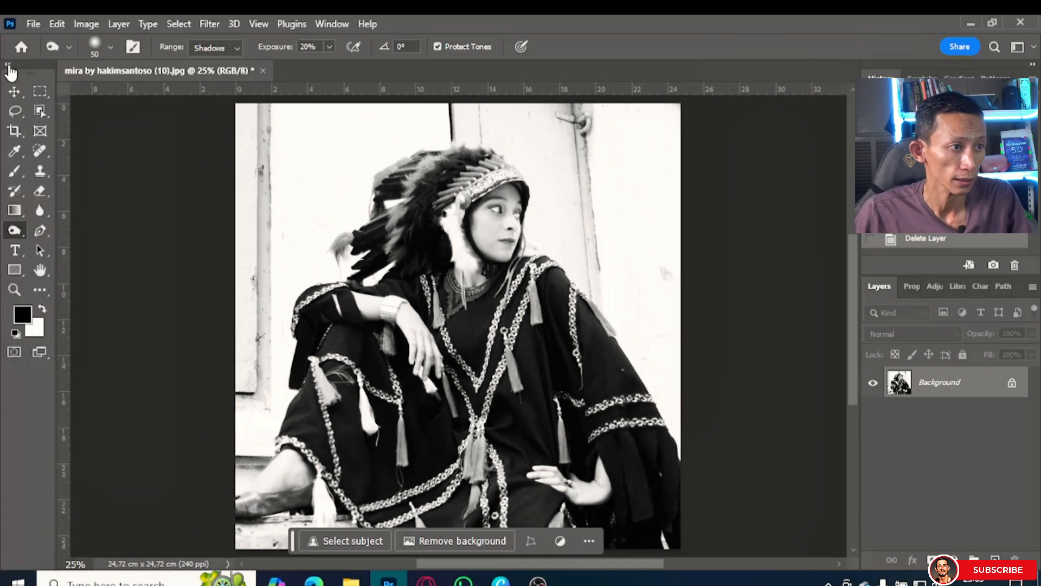
pyautogui.rightClick(15, 232)
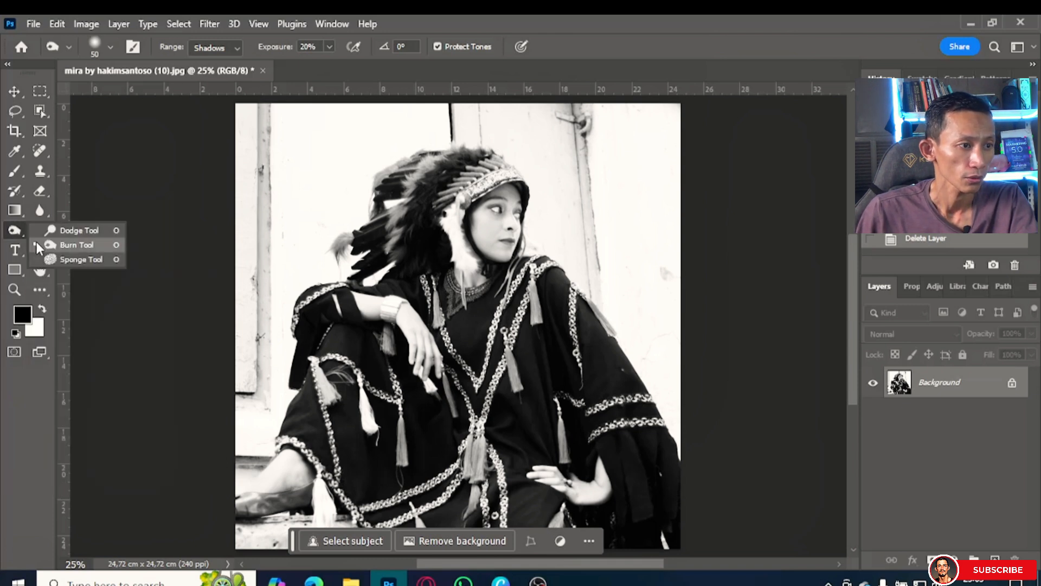
pyautogui.click(54, 229)
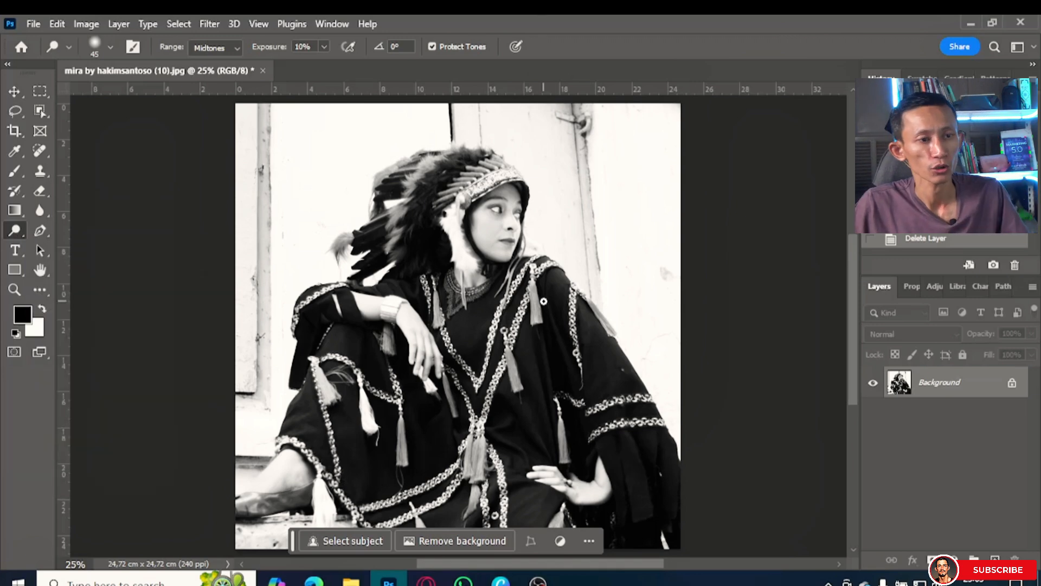
# Step: Activate the Burn tool for retouching the woman's face and set its range to Midtones
pyautogui.scroll(1, 513, 312)
pyautogui.scroll(9, 512, 311)
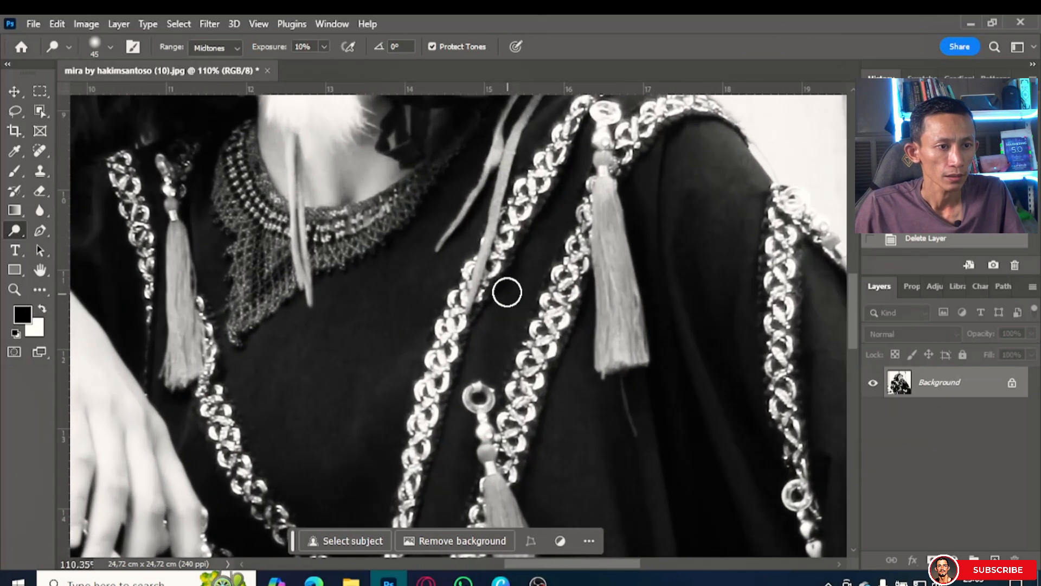
pyautogui.moveTo(506, 293); pyautogui.dragTo(466, 539)
pyautogui.moveTo(446, 318); pyautogui.dragTo(458, 391)
pyautogui.moveTo(449, 277); pyautogui.dragTo(477, 332)
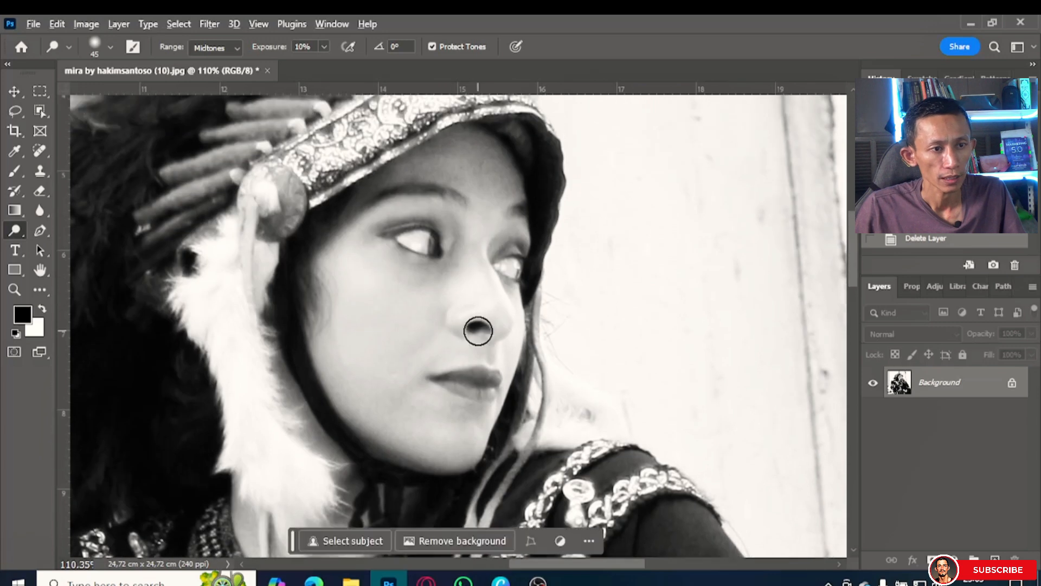
pyautogui.scroll(7, 478, 331)
pyautogui.moveTo(486, 294); pyautogui.dragTo(479, 359)
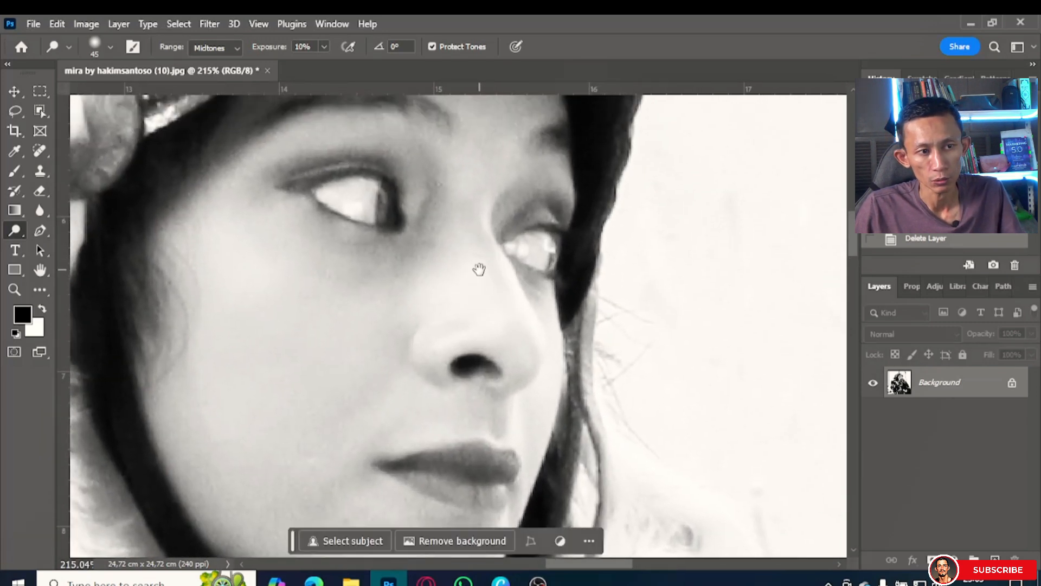
pyautogui.moveTo(476, 267); pyautogui.dragTo(478, 310)
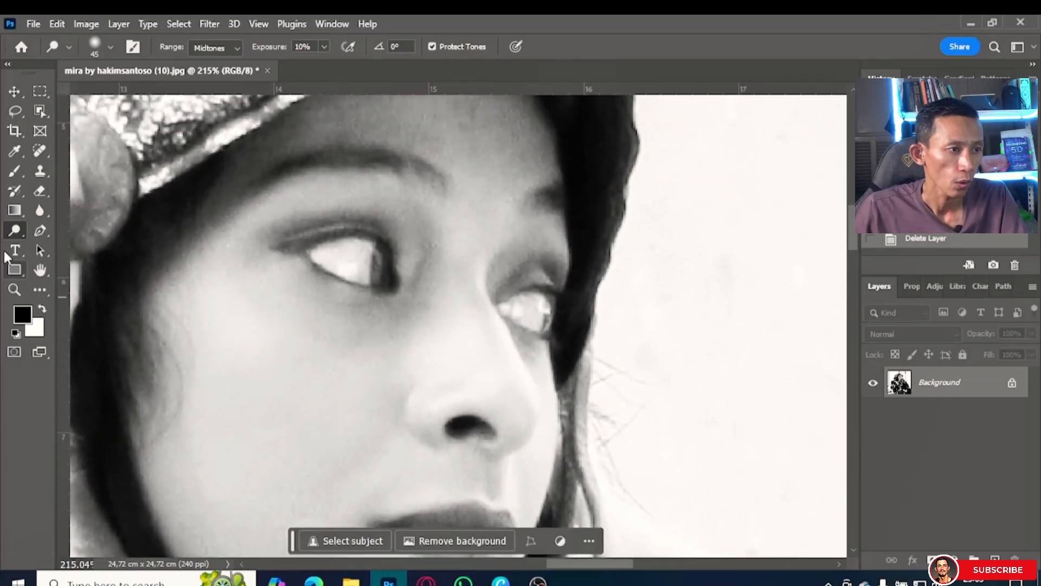
pyautogui.click(15, 230)
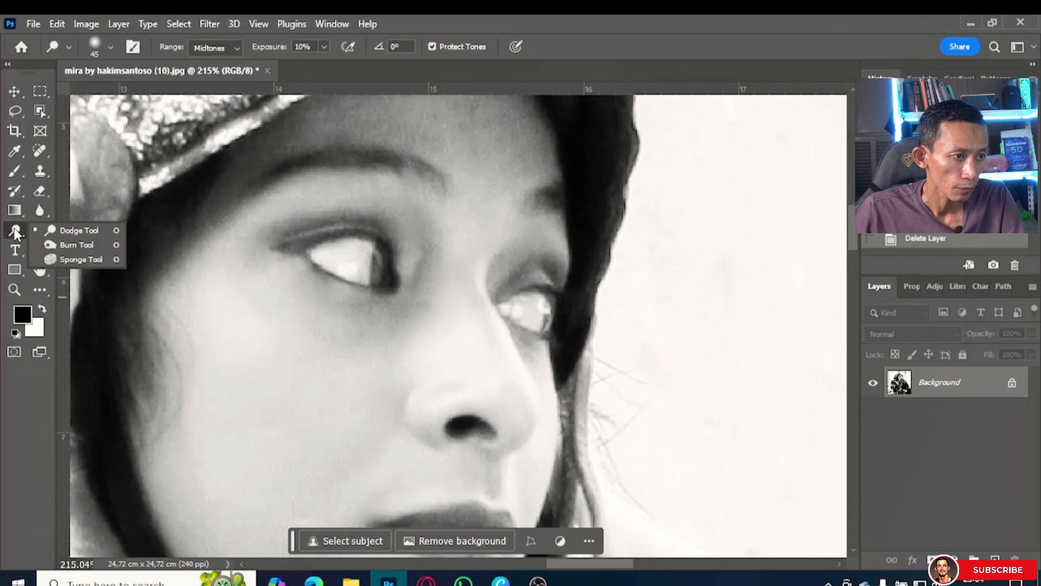
pyautogui.click(73, 248)
pyautogui.click(231, 51)
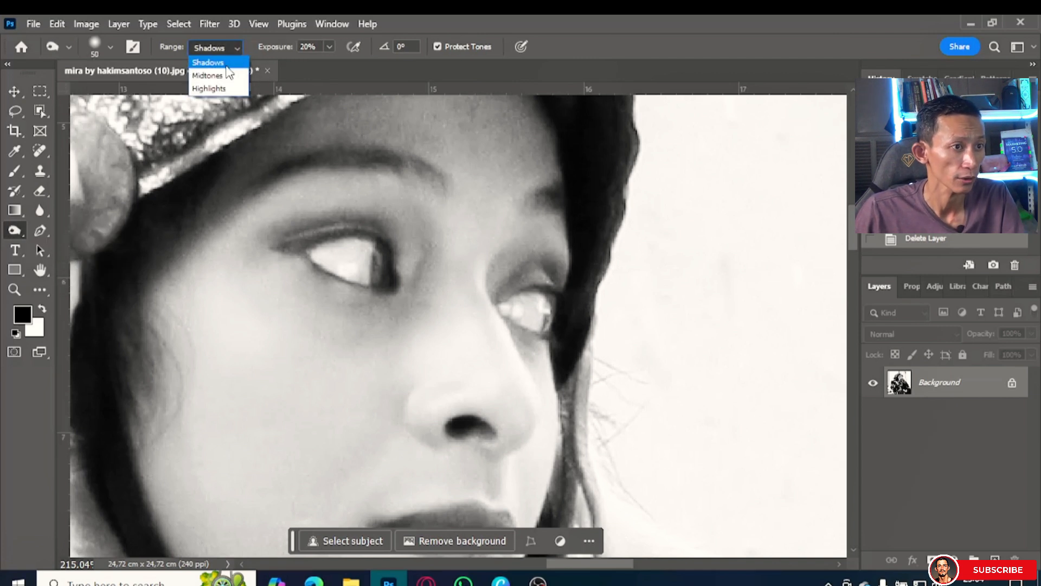
pyautogui.click(208, 75)
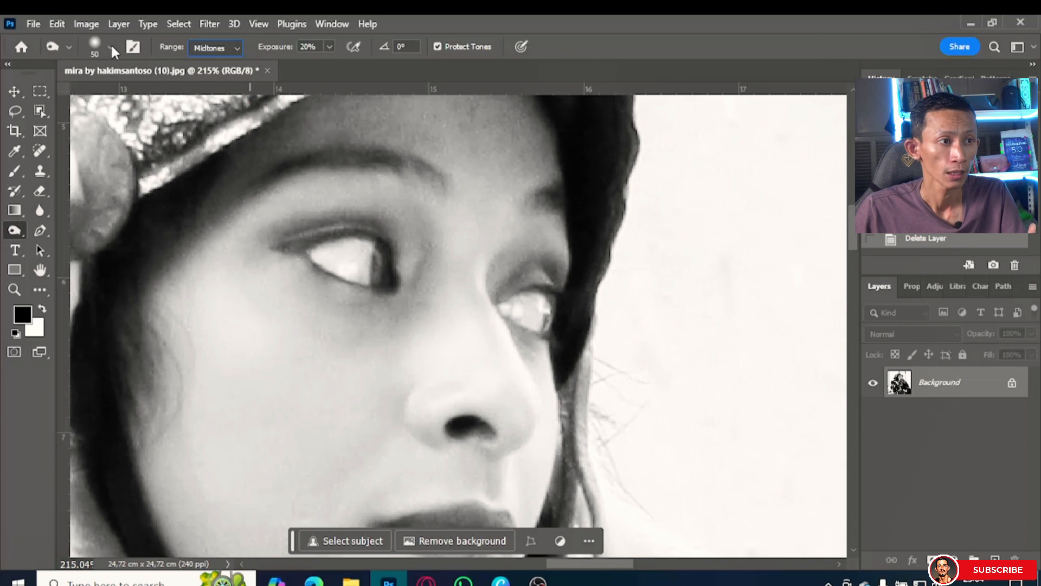
# Step: Set the Burn tool's brush size to 32 px and its exposure to 15%
pyautogui.click(109, 47)
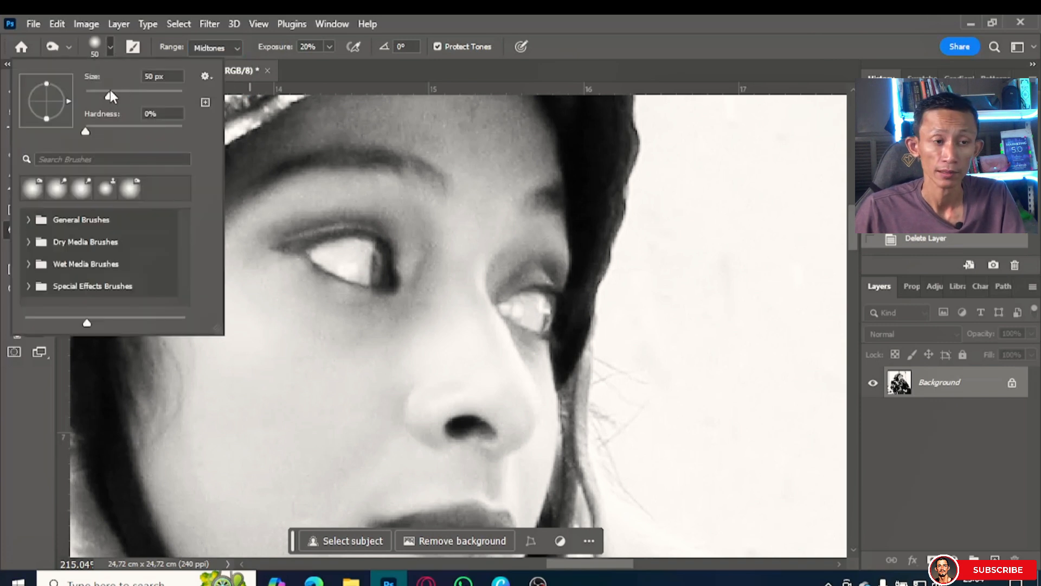
pyautogui.moveTo(109, 92); pyautogui.dragTo(101, 94)
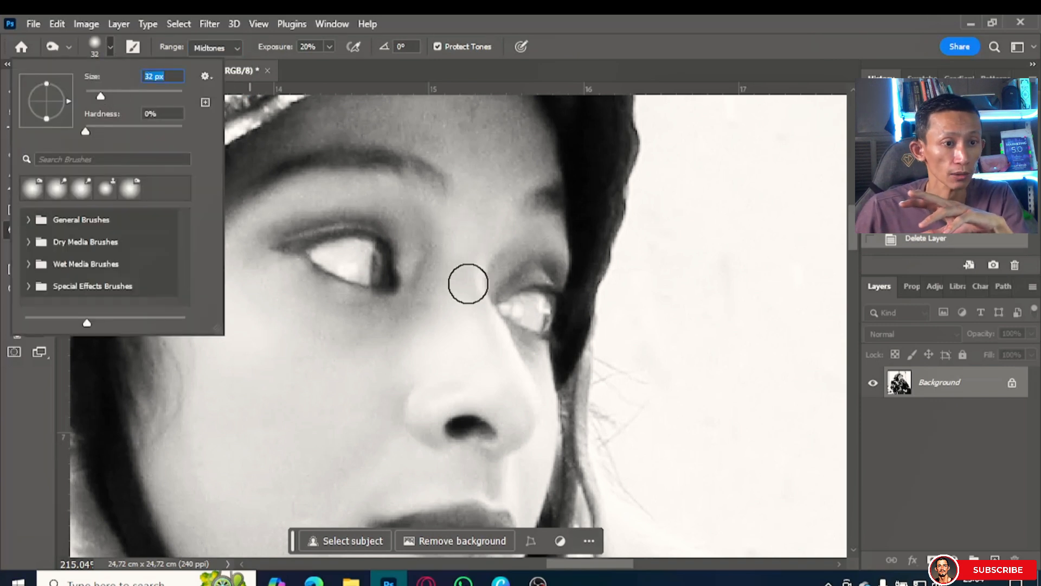
pyautogui.click(329, 47)
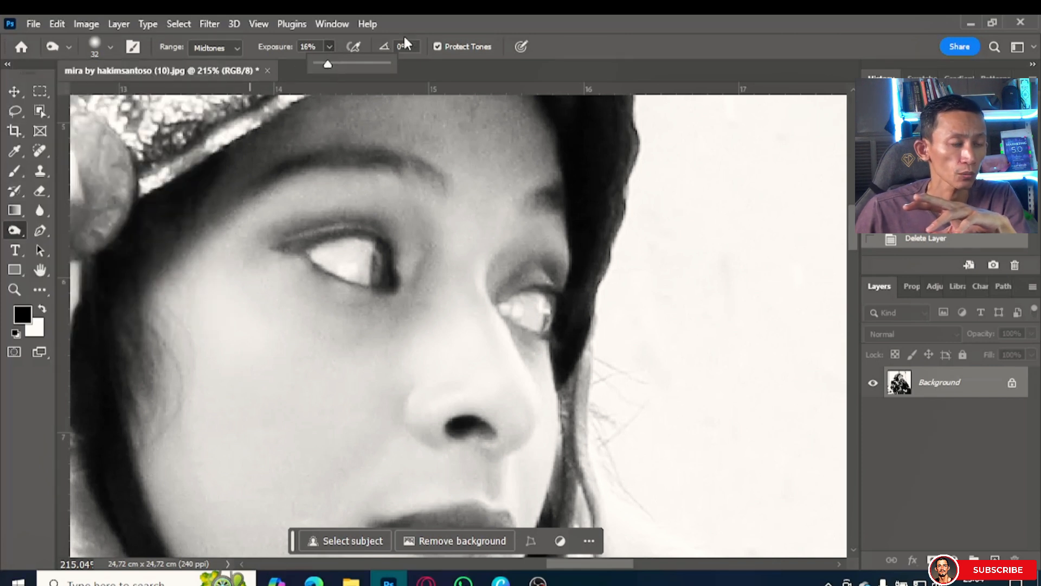
pyautogui.click(304, 48)
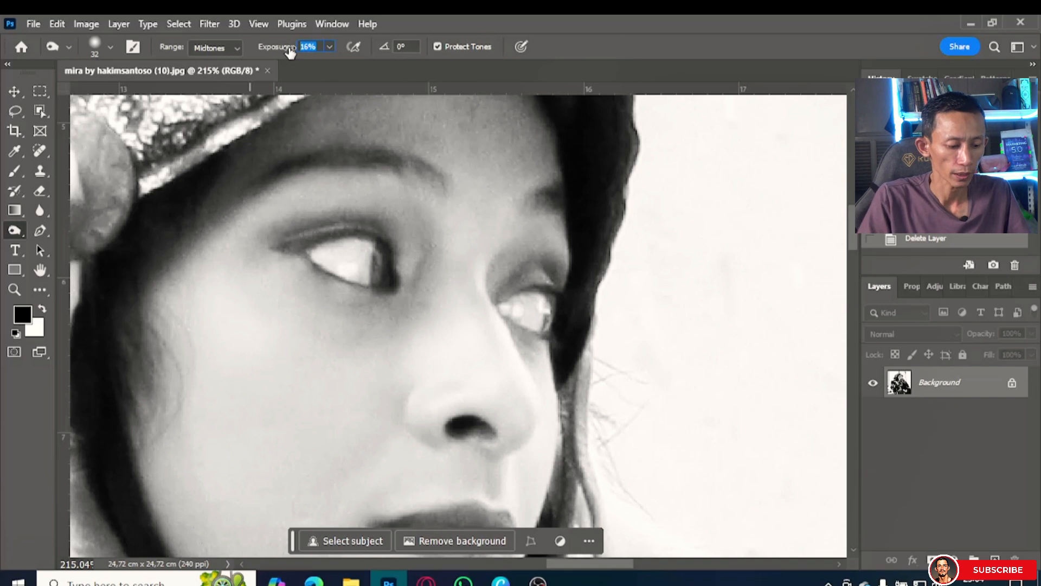
pyautogui.write('15')
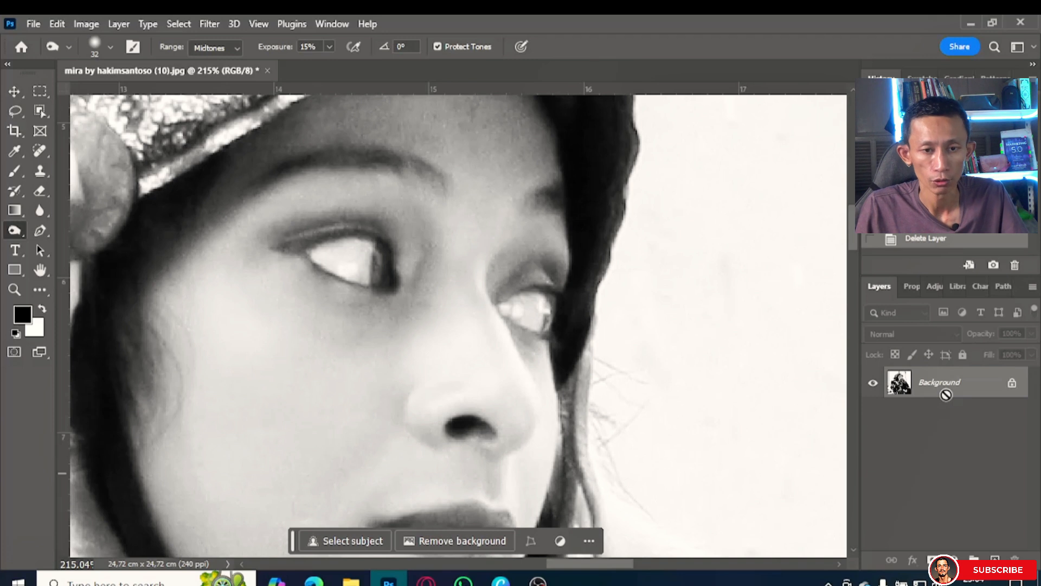
# Step: Duplicate the Background layer, compare the burned copy with the original by toggling its visibility, and delete the copy
pyautogui.hotkey('ctrl', 'j')
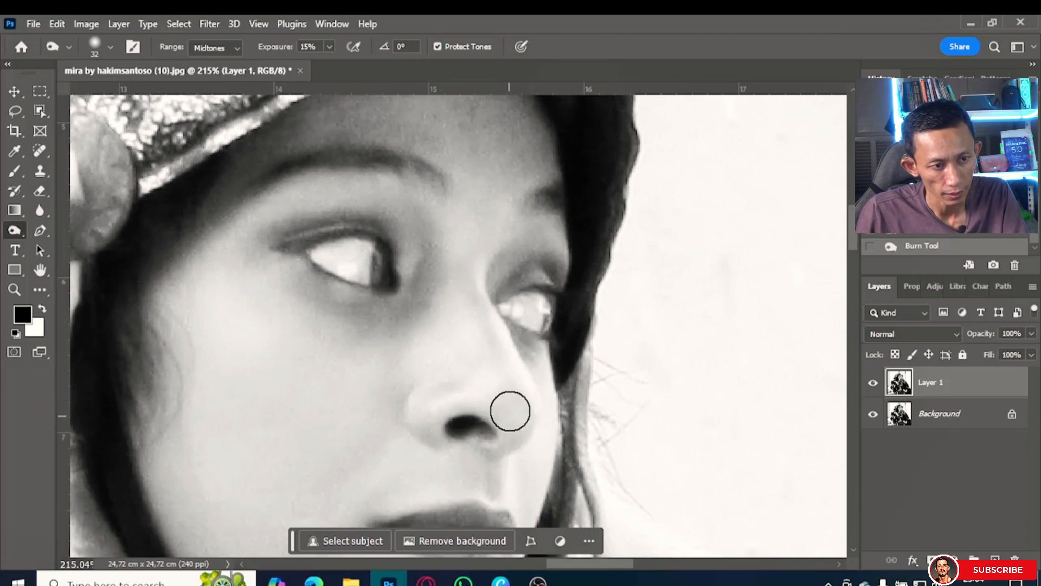
pyautogui.click(872, 384)
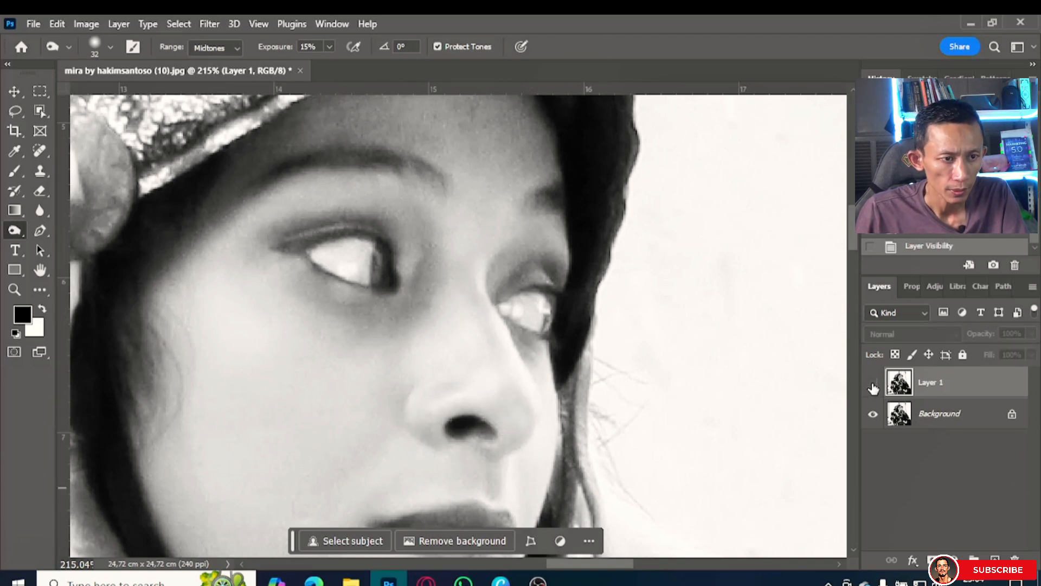
pyautogui.click(872, 385)
pyautogui.click(872, 387)
pyautogui.click(873, 386)
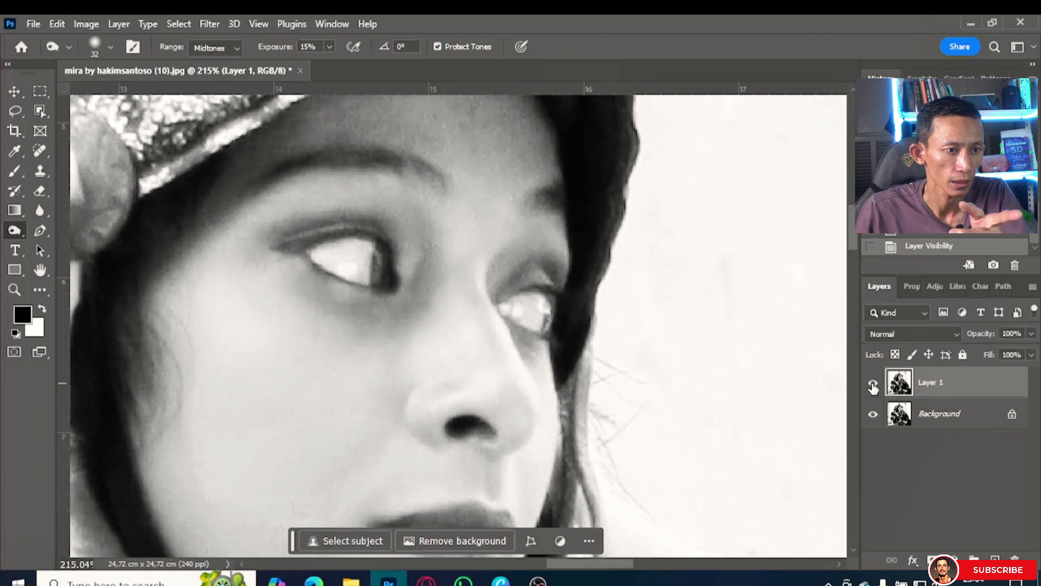
pyautogui.click(872, 386)
pyautogui.click(873, 387)
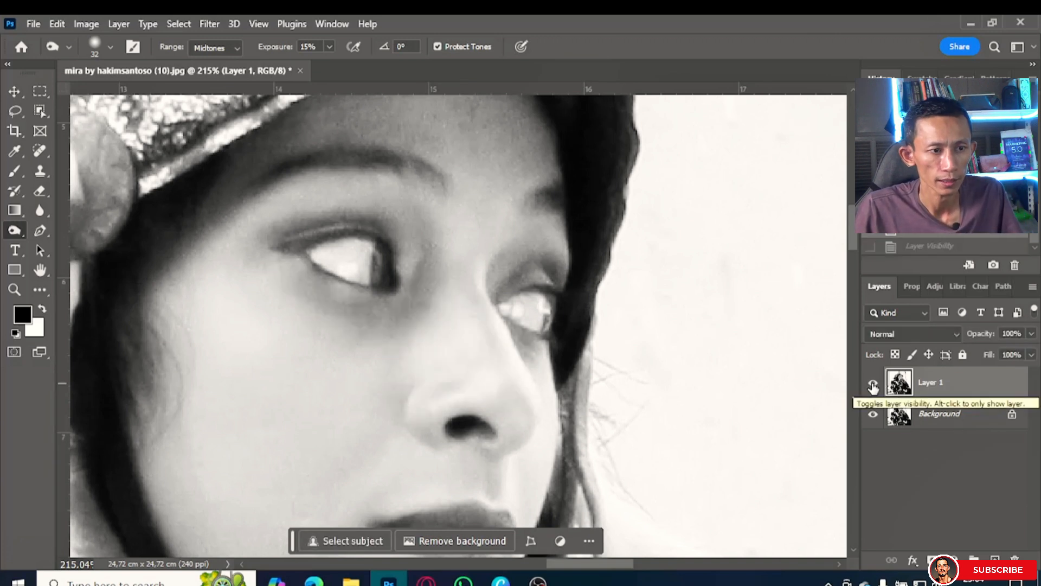
pyautogui.click(872, 386)
pyautogui.moveTo(882, 386); pyautogui.dragTo(1014, 559)
# Step: Duplicate the Background layer again and burn the midtones beside the nose on the copy
pyautogui.hotkey('ctrl', 'j')
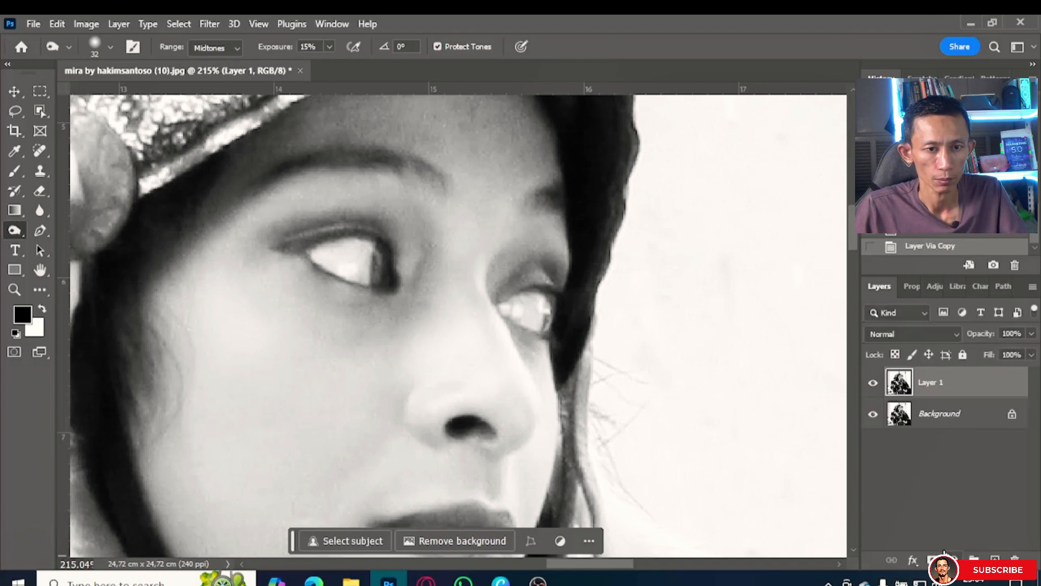
pyautogui.moveTo(462, 294)
pyautogui.mouseDown()
pyautogui.moveTo(483, 376)
pyautogui.moveTo(458, 367)
pyautogui.moveTo(443, 337)
pyautogui.moveTo(477, 376)
pyautogui.moveTo(400, 424)
pyautogui.mouseUp()
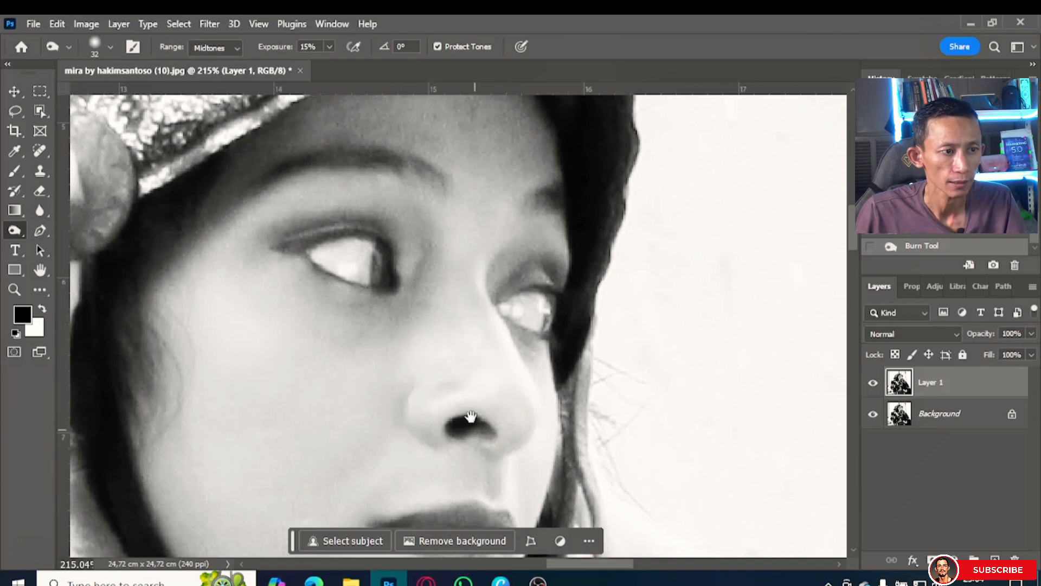
pyautogui.moveTo(471, 417); pyautogui.dragTo(572, 274)
pyautogui.moveTo(530, 358); pyautogui.dragTo(555, 302)
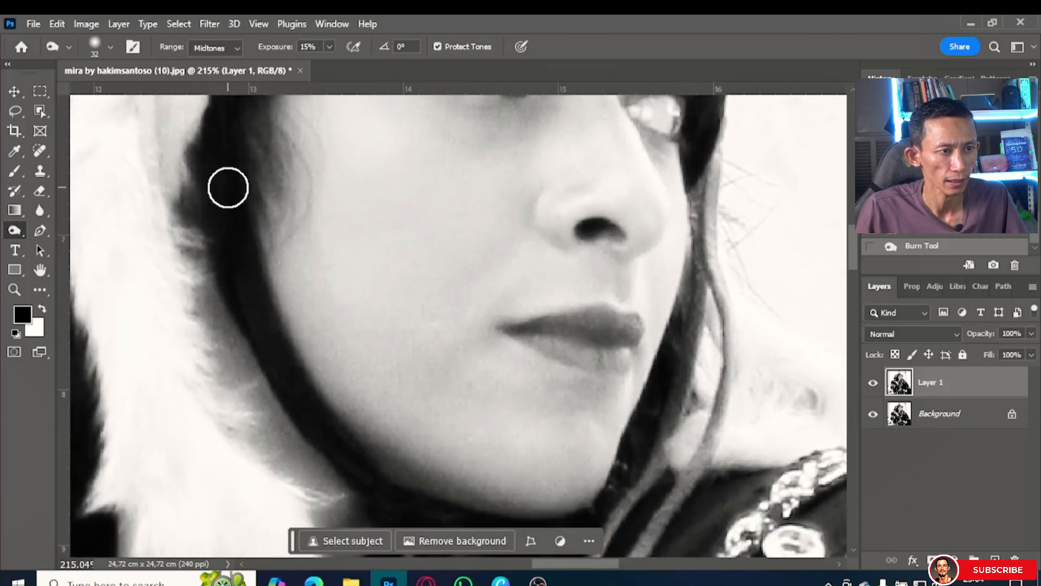
# Step: Set the Burn tool's exposure to 20% and its brush size to 45 px for the dark clothing
pyautogui.scroll(-4, 370, 446)
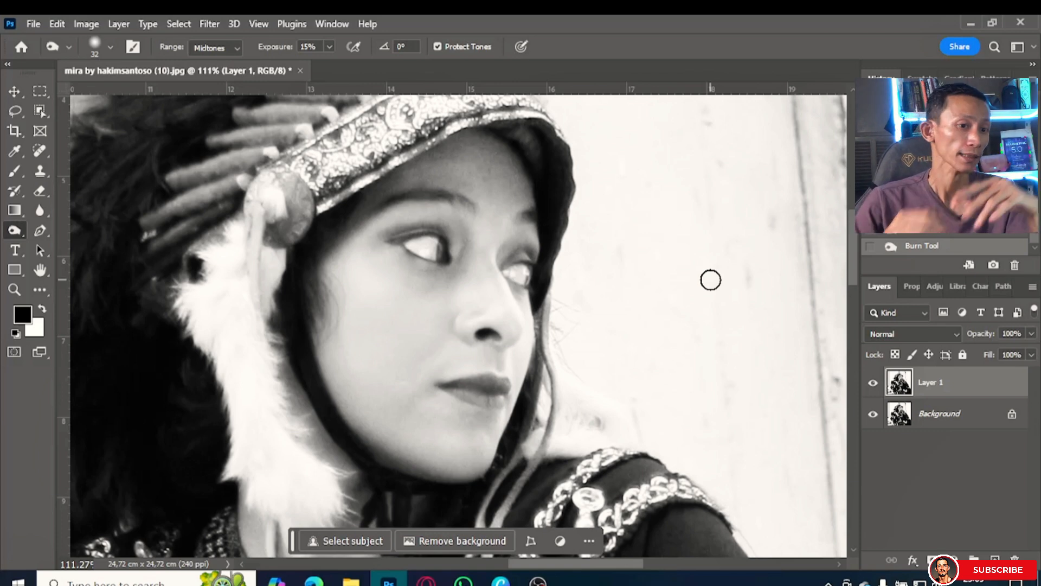
pyautogui.scroll(3, 650, 386)
pyautogui.scroll(2, 651, 386)
pyautogui.scroll(-5, 636, 202)
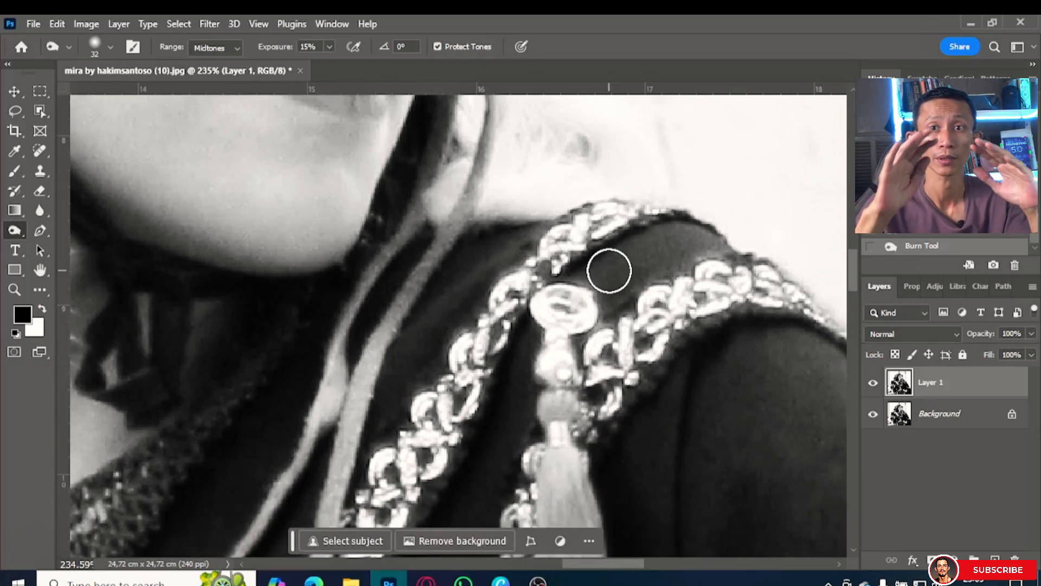
pyautogui.press(']')
pyautogui.press(']')
pyautogui.press(']')
pyautogui.press(']')
pyautogui.press(']')
pyautogui.press(']')
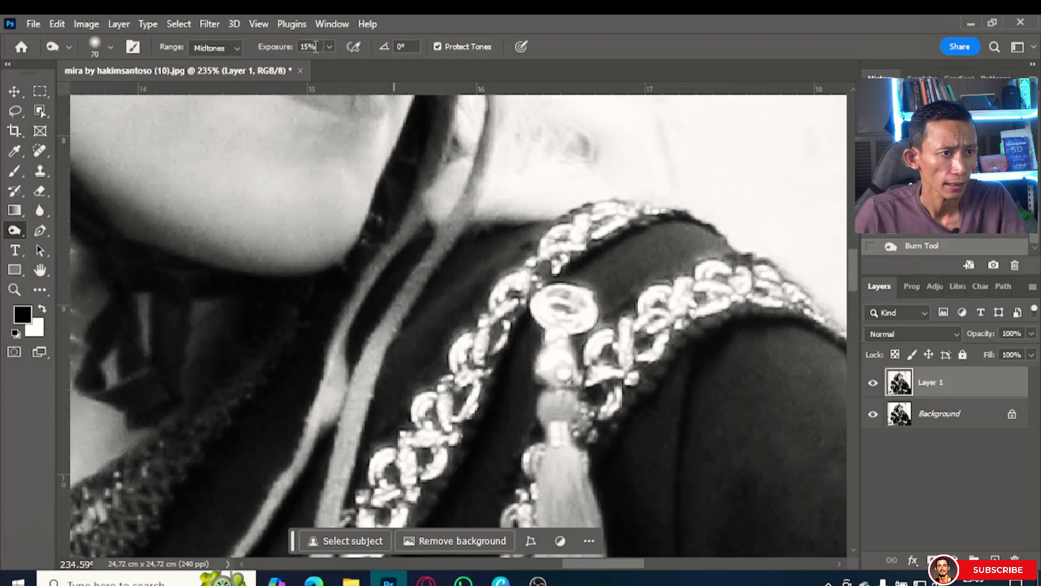
pyautogui.moveTo(317, 47); pyautogui.dragTo(260, 49)
pyautogui.write('20')
pyautogui.press('Return')
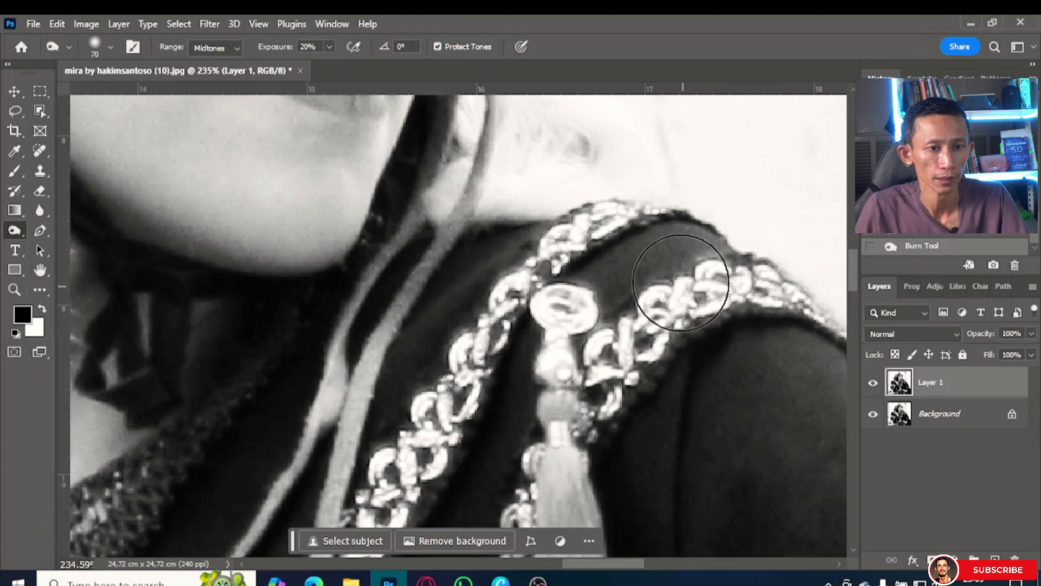
pyautogui.press('[')
pyautogui.press('[')
pyautogui.press('[')
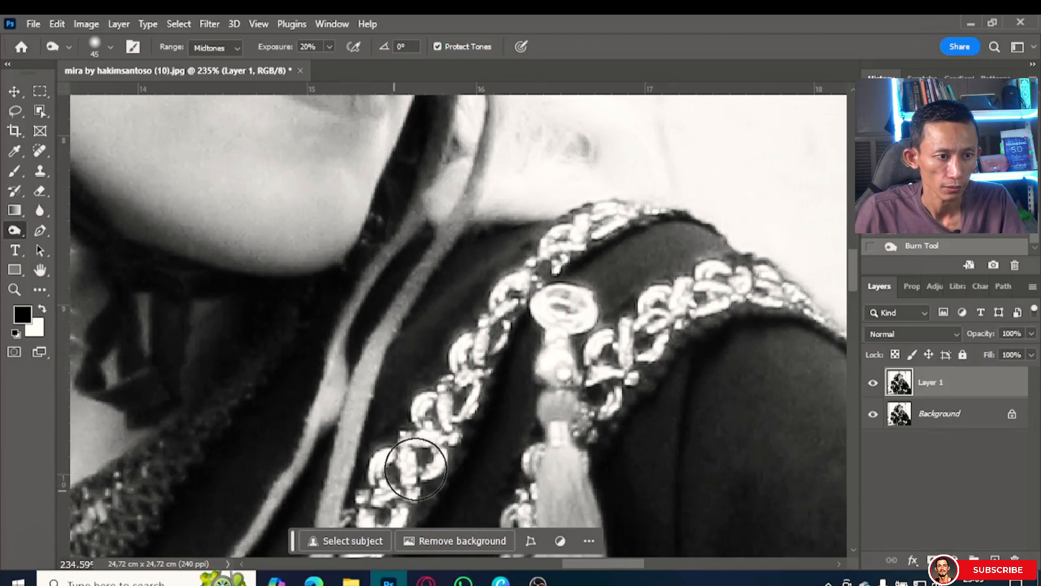
# Step: Set the Burn tool's range to Shadows
pyautogui.scroll(-6, 415, 469)
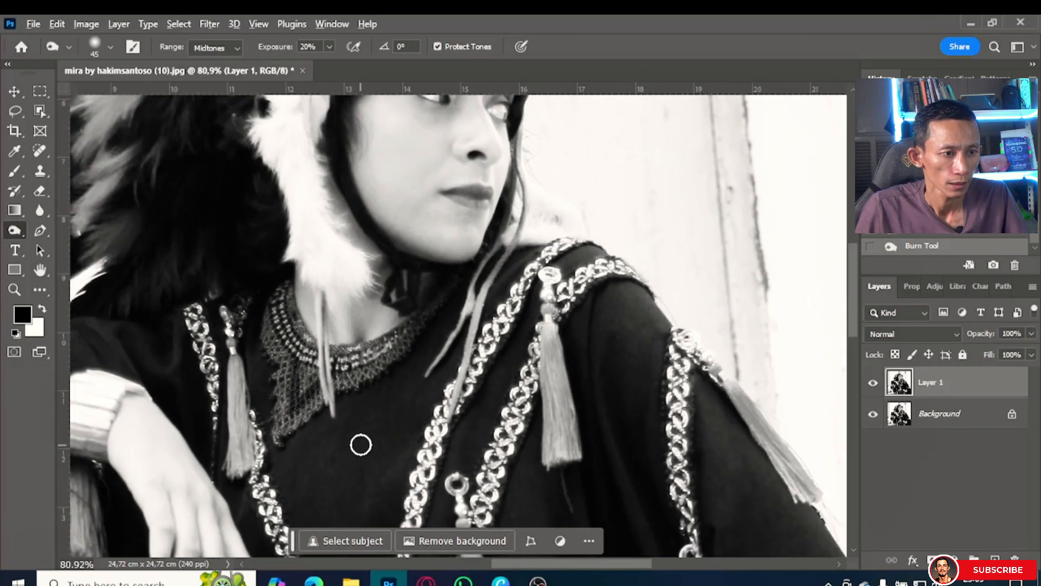
pyautogui.scroll(3, 361, 444)
pyautogui.hscroll(-5, 391, 412)
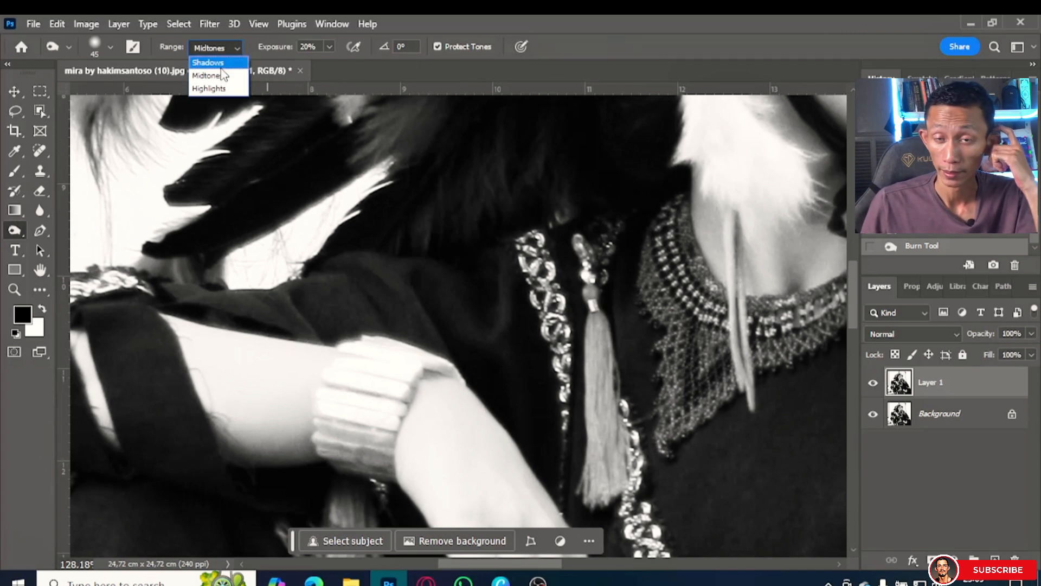
pyautogui.click(208, 62)
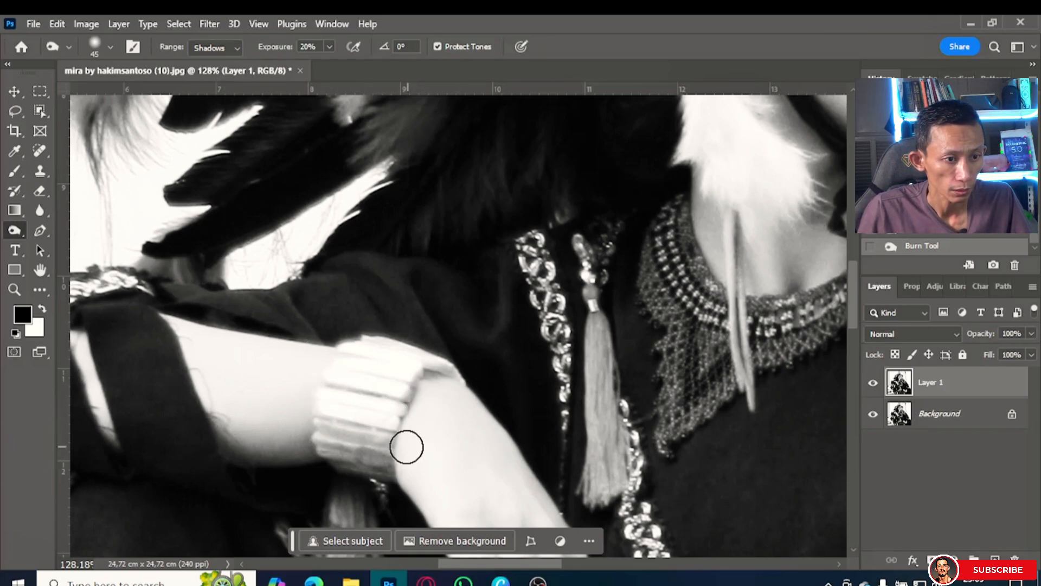
# Step: Compare the hand and bracelet area with the original by toggling Layer 1's visibility
pyautogui.moveTo(455, 491); pyautogui.dragTo(421, 387)
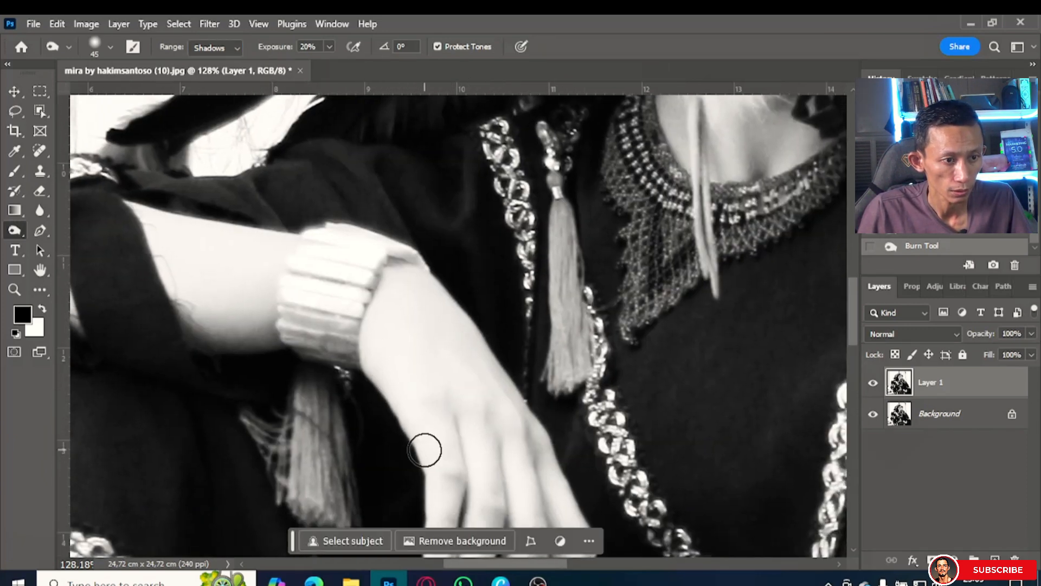
pyautogui.moveTo(425, 449); pyautogui.dragTo(433, 316)
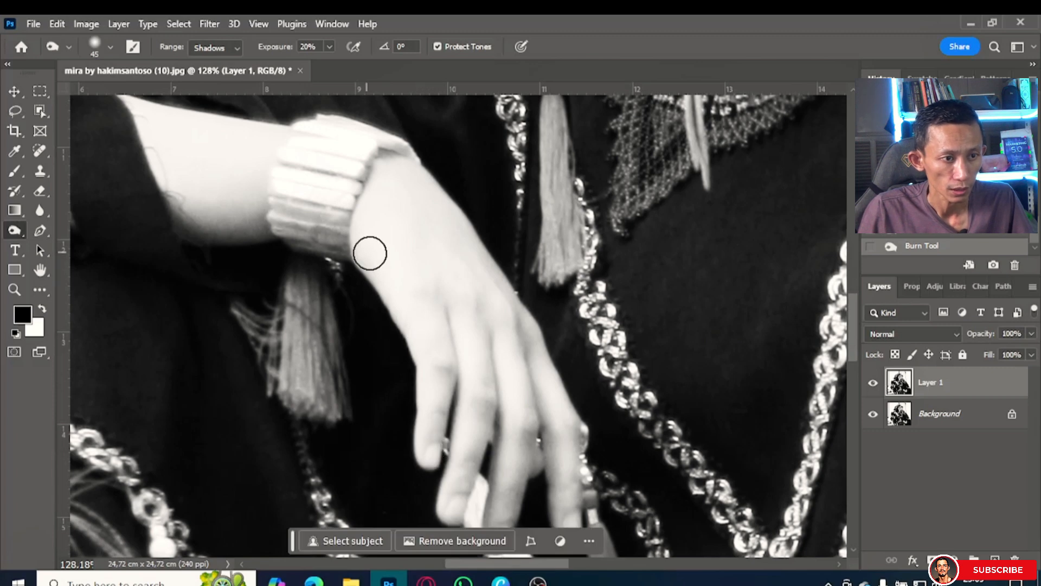
pyautogui.click(873, 385)
pyautogui.click(873, 385)
pyautogui.click(874, 385)
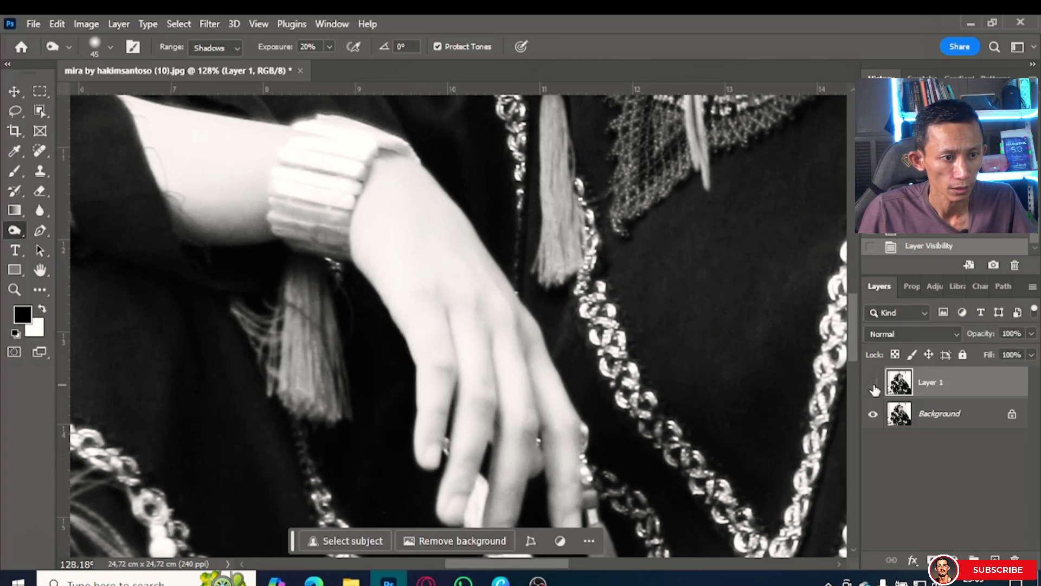
pyautogui.click(873, 385)
# Step: Burn the shadows along the fingers of the hanging hand on Layer 1
pyautogui.scroll(3, 453, 393)
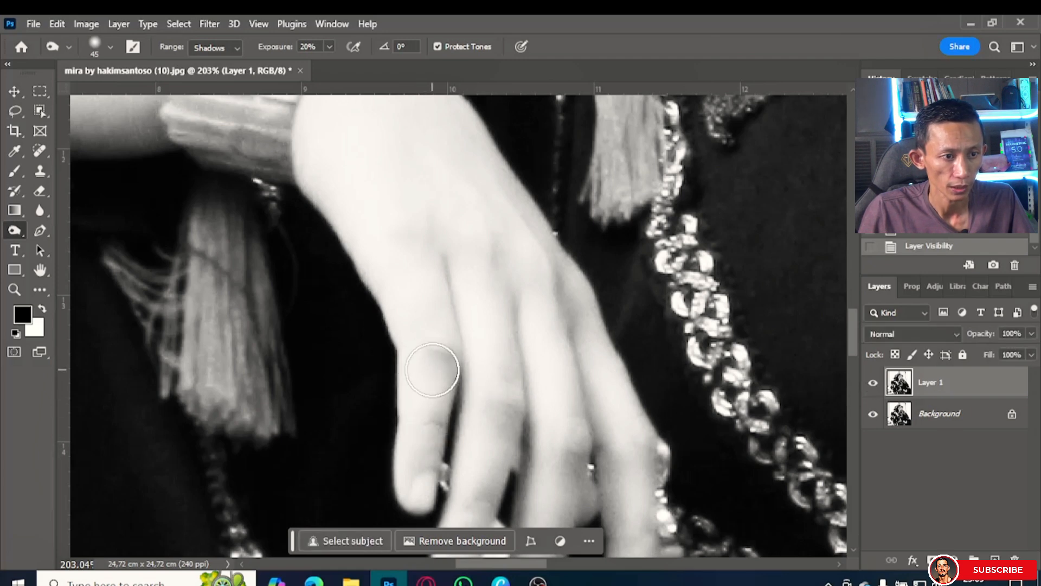
pyautogui.moveTo(433, 370)
pyautogui.mouseDown()
pyautogui.moveTo(424, 416)
pyautogui.moveTo(477, 432)
pyautogui.moveTo(500, 418)
pyautogui.mouseUp()
pyautogui.scroll(-3, 493, 401)
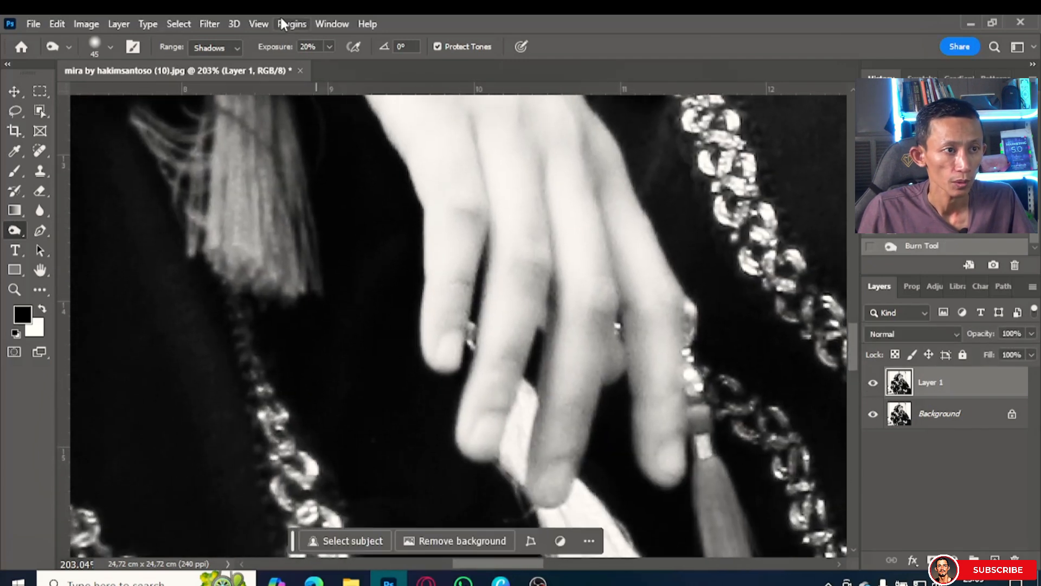
# Step: Set the Burn tool's exposure to 100% and burn the shadows along the middle fingers of the hanging hand
pyautogui.click(329, 47)
pyautogui.moveTo(333, 58); pyautogui.dragTo(463, 70)
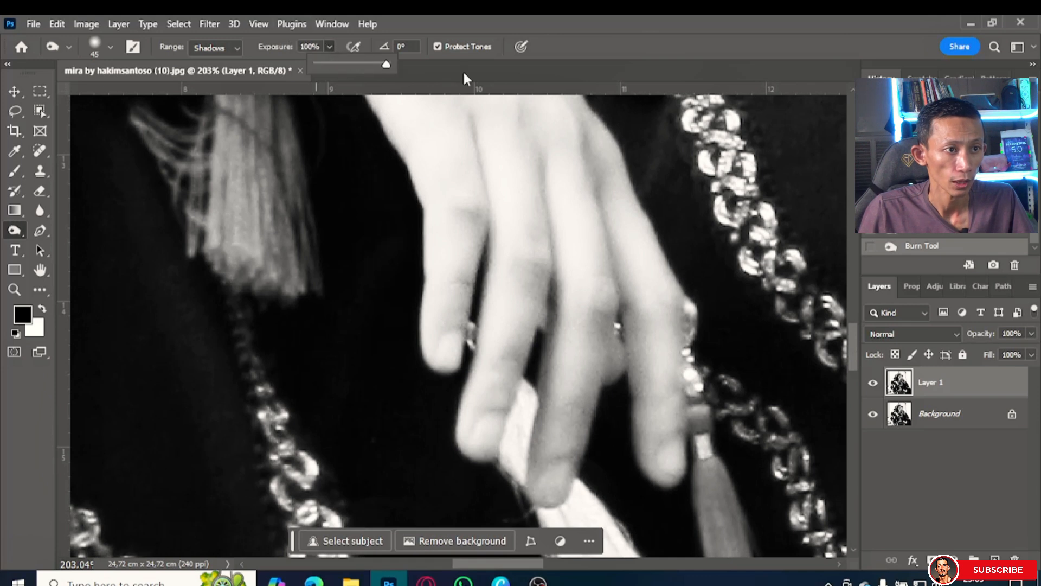
pyautogui.click(574, 321)
pyautogui.moveTo(573, 215)
pyautogui.mouseDown()
pyautogui.moveTo(580, 374)
pyautogui.moveTo(547, 482)
pyautogui.moveTo(593, 432)
pyautogui.mouseUp()
# Step: Compare the burned fingers with the original by toggling Layer 1's visibility
pyautogui.click(873, 383)
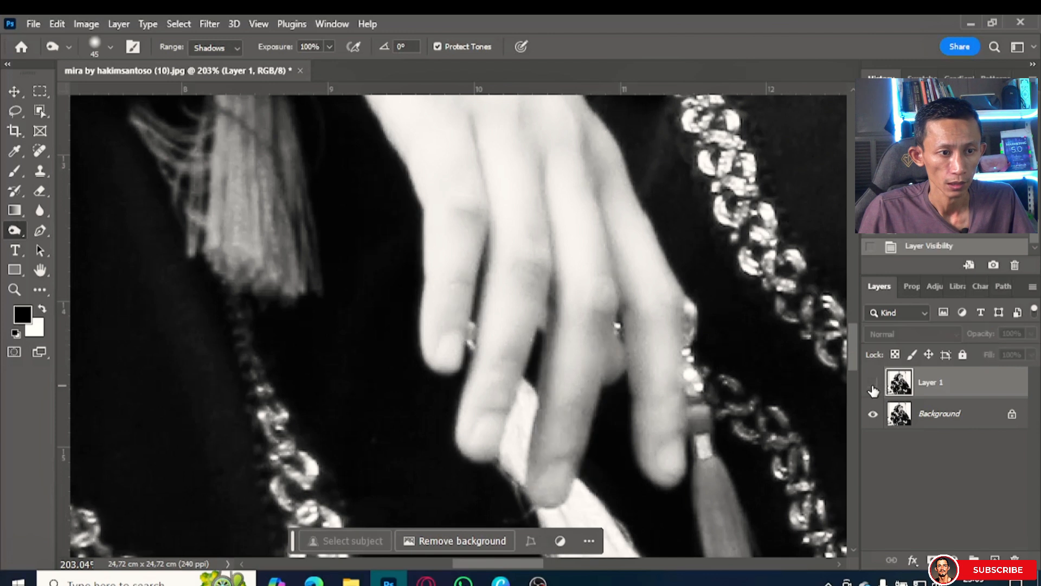
pyautogui.click(873, 383)
pyautogui.click(873, 384)
pyautogui.click(873, 383)
pyautogui.click(873, 383)
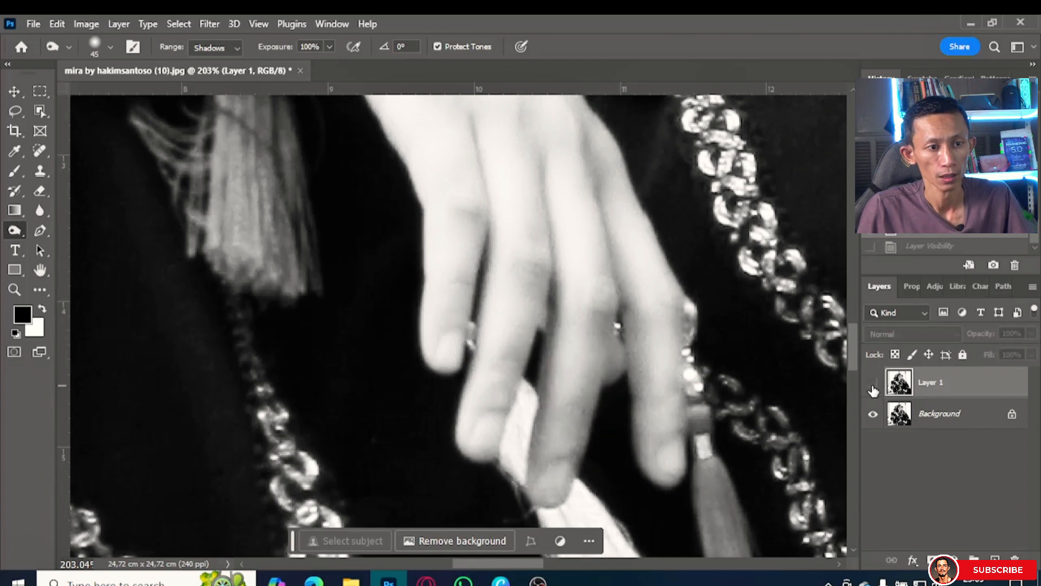
pyautogui.click(873, 389)
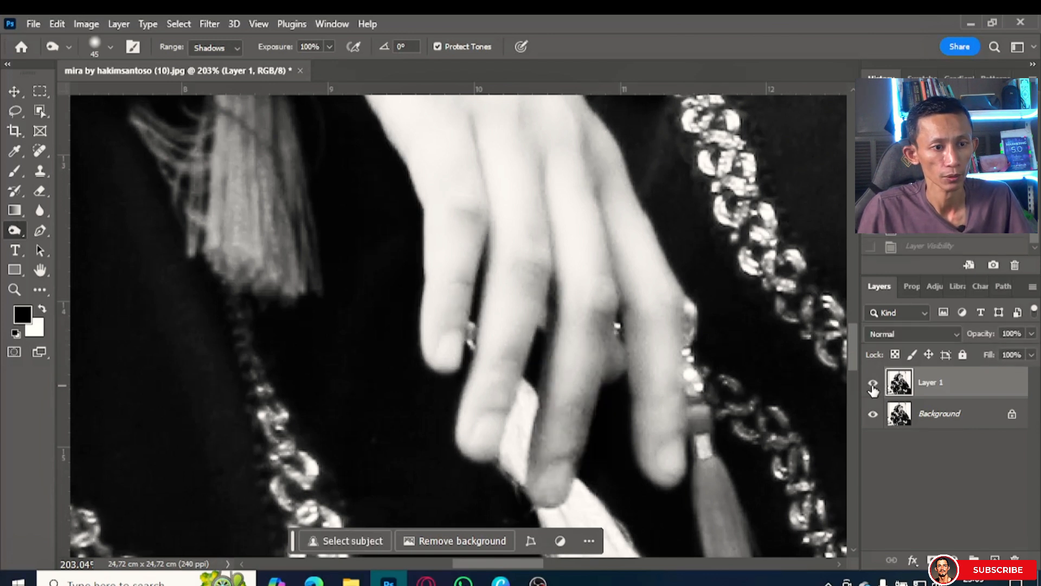
pyautogui.click(872, 386)
pyautogui.click(873, 386)
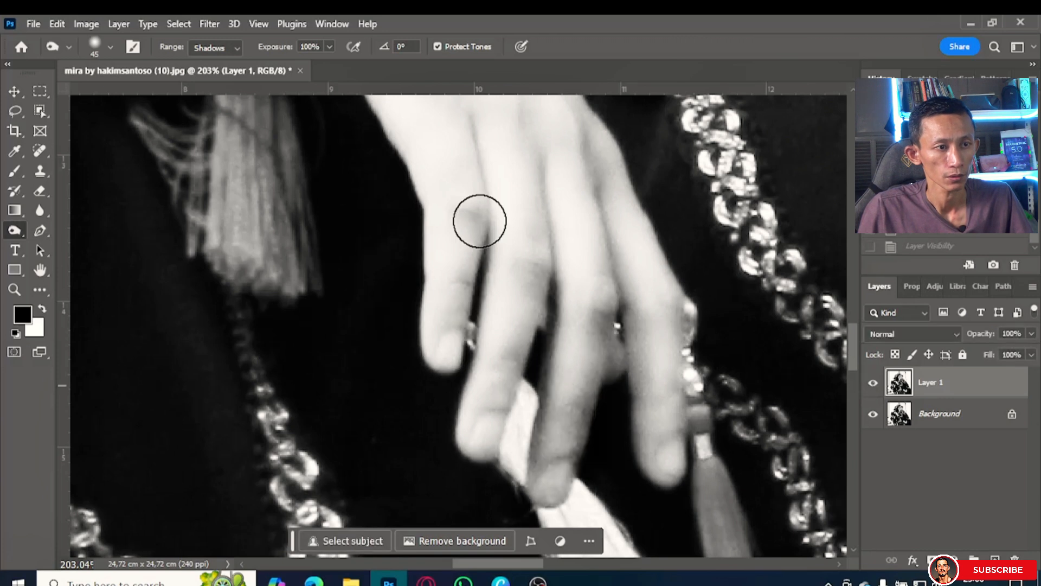
# Step: Set the Burn tool's exposure to 20% and its range to Midtones
pyautogui.click(281, 64)
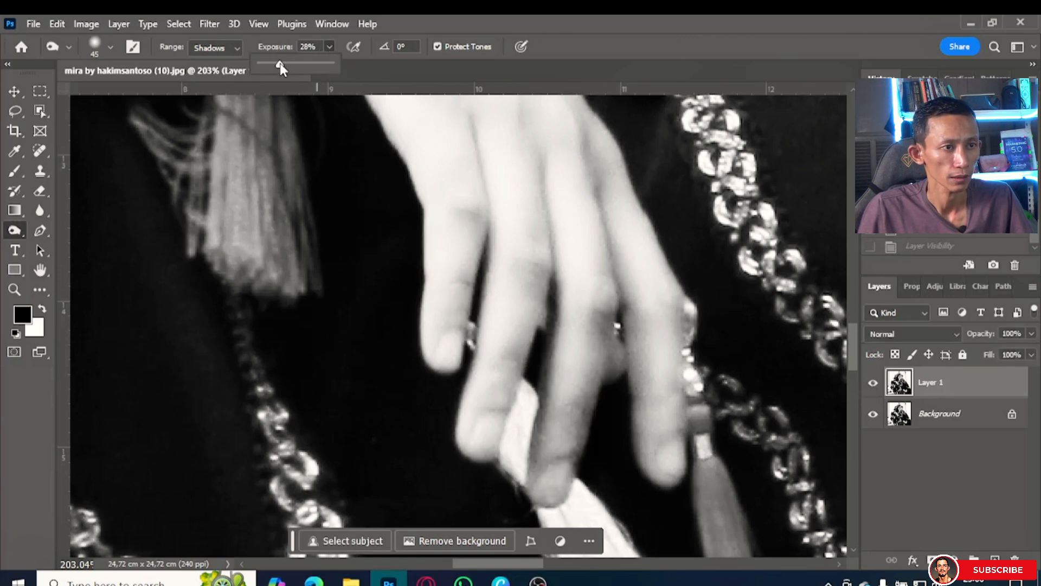
pyautogui.click(327, 46)
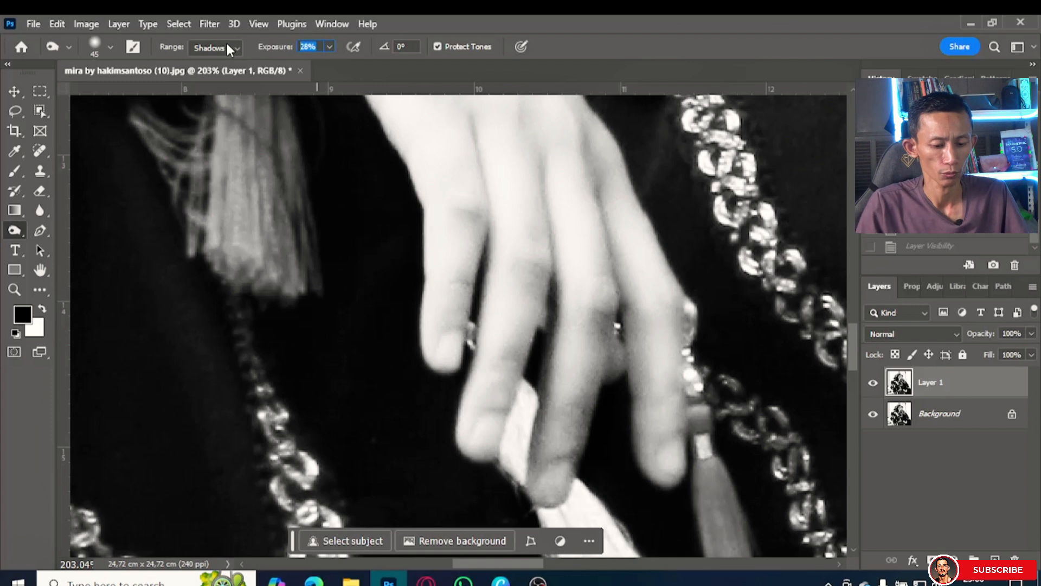
pyautogui.write('20')
pyautogui.press('Return')
pyautogui.click(227, 47)
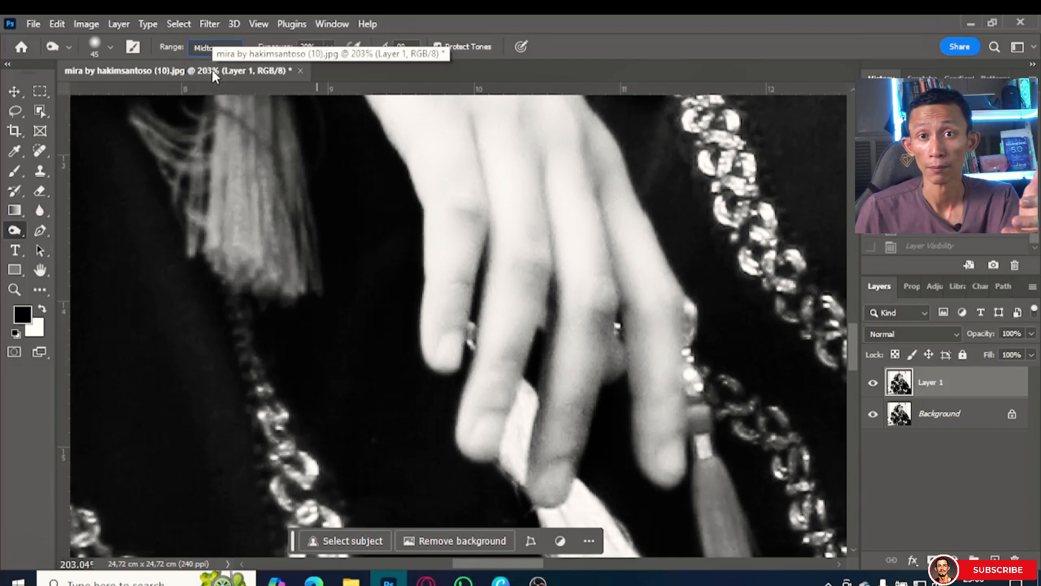
pyautogui.click(214, 49)
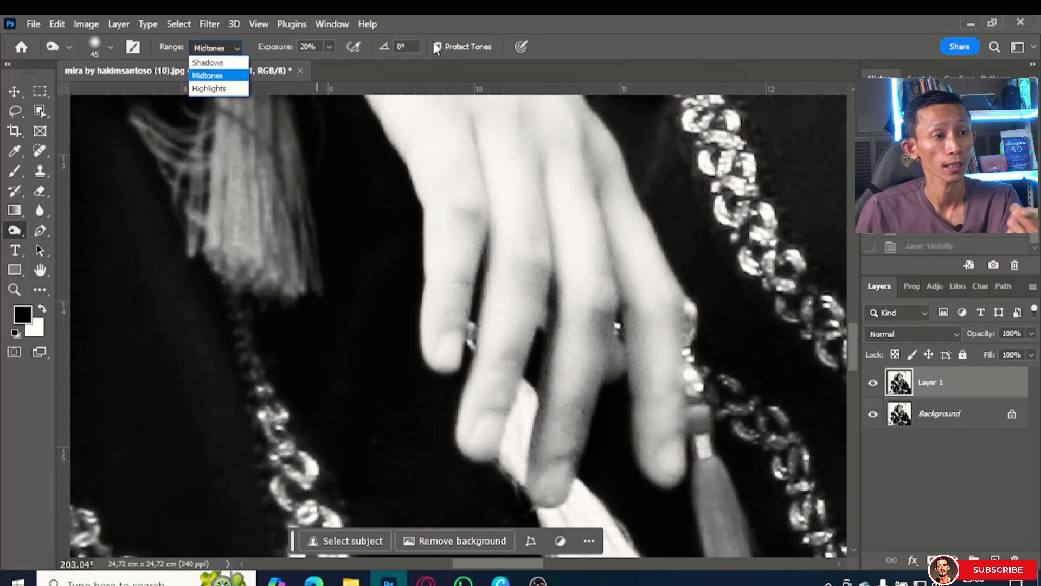
pyautogui.click(832, 17)
# Step: Burn the midtones of the dark clothing along the chain trim over the bent knee
pyautogui.moveTo(485, 308); pyautogui.dragTo(752, 279)
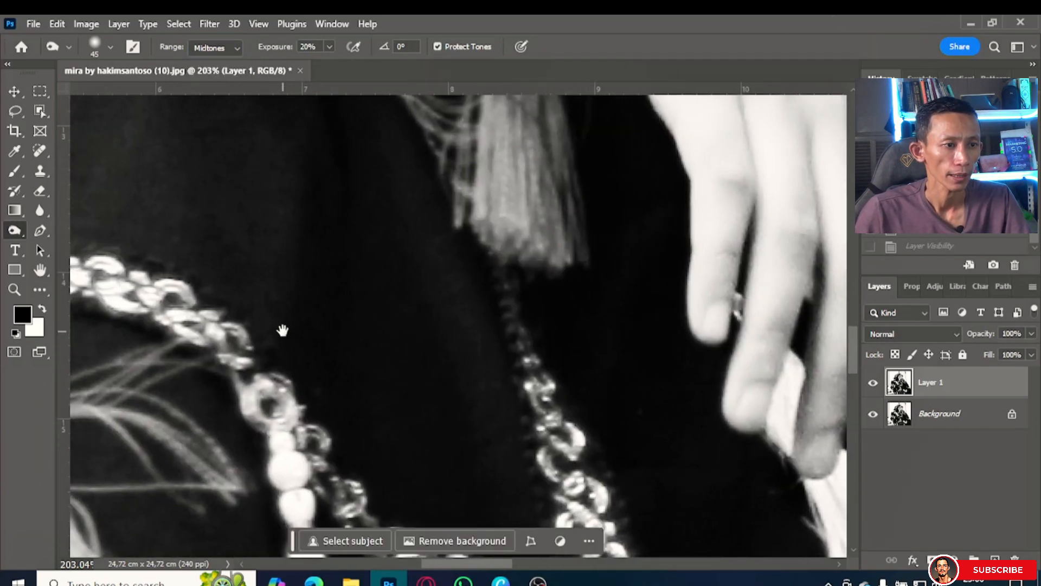
pyautogui.moveTo(282, 330); pyautogui.dragTo(443, 334)
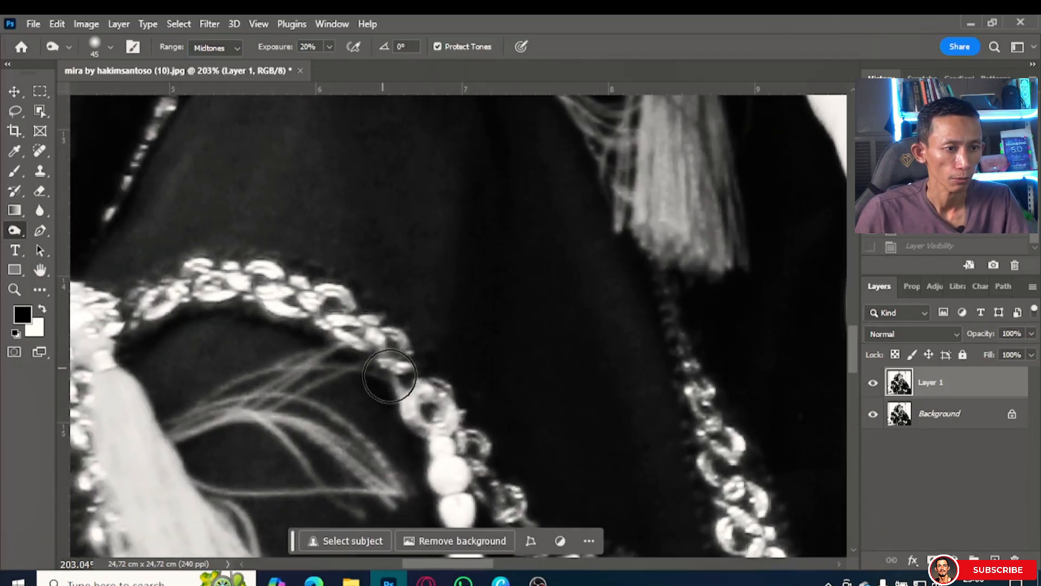
pyautogui.moveTo(389, 375); pyautogui.dragTo(478, 497)
pyautogui.scroll(-10, 487, 428)
pyautogui.scroll(4, 452, 376)
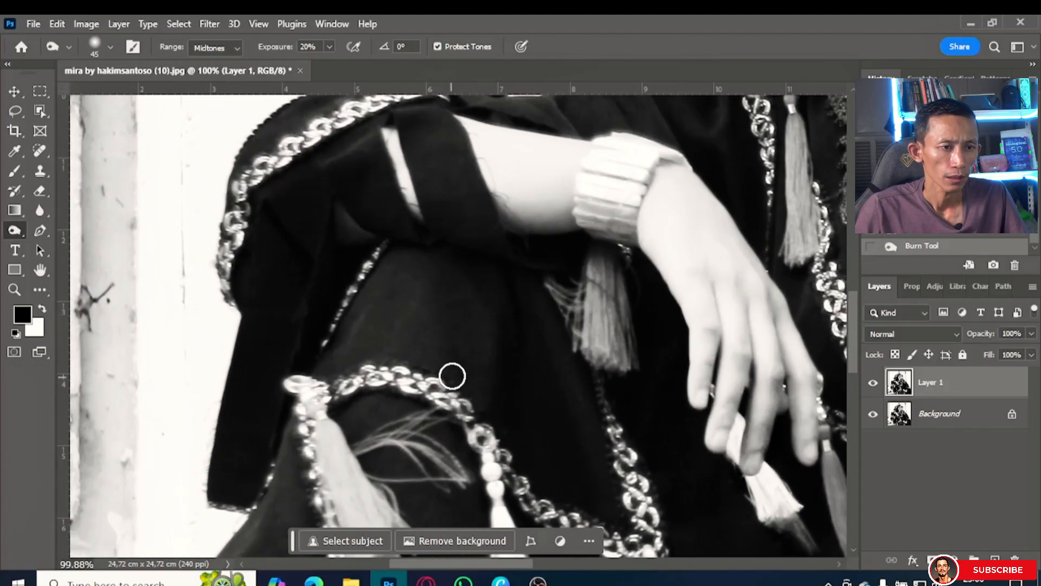
# Step: Dodge the midtones of the dark fabric above the knee's chain trim with a 60 px brush at 10% exposure
pyautogui.scroll(5, 452, 376)
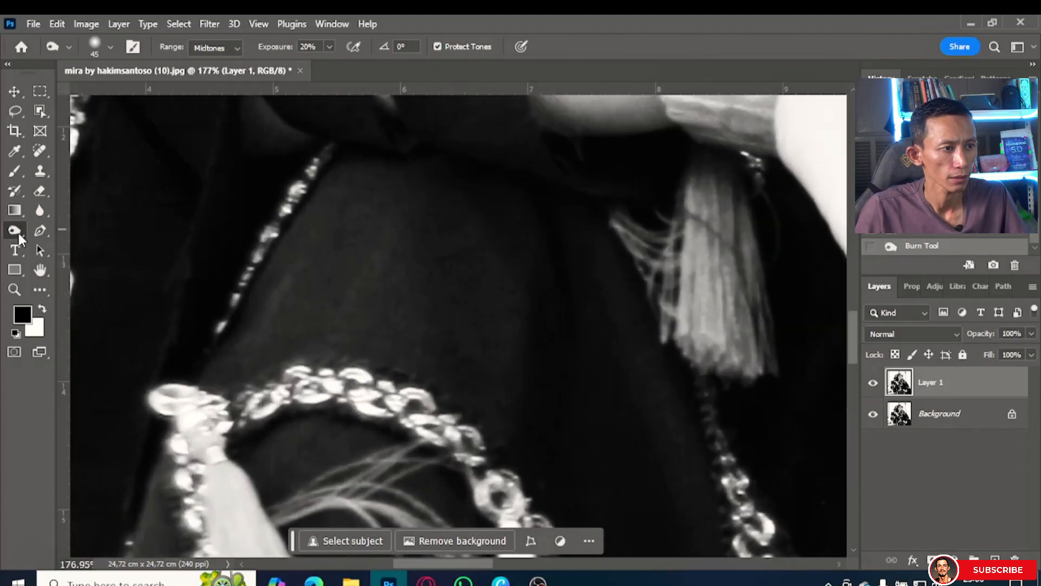
pyautogui.rightClick(19, 239)
pyautogui.click(62, 228)
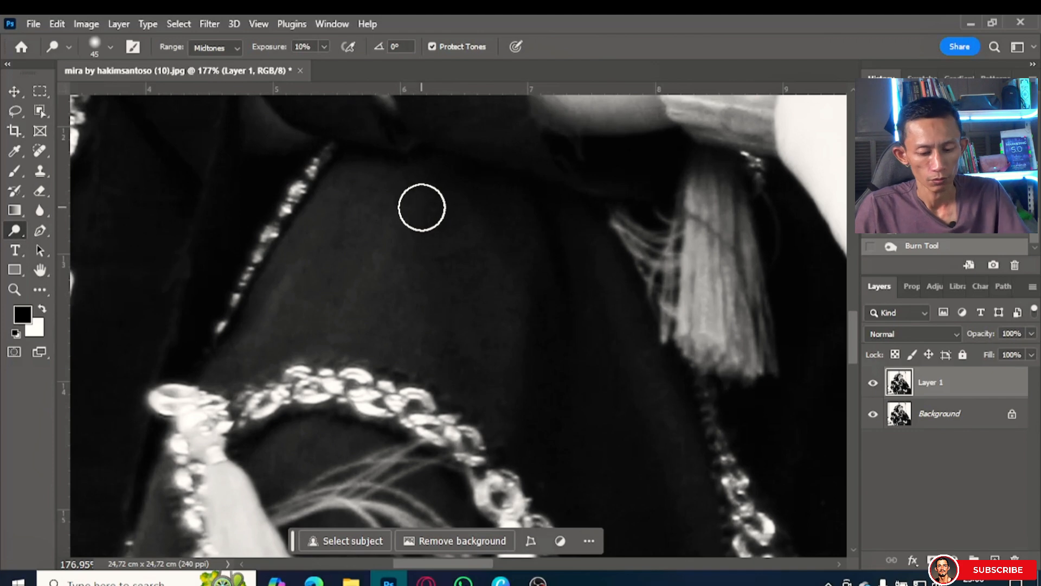
pyautogui.press(']')
pyautogui.press(']')
pyautogui.moveTo(409, 197)
pyautogui.mouseDown()
pyautogui.moveTo(407, 188)
pyautogui.moveTo(504, 349)
pyautogui.moveTo(487, 347)
pyautogui.mouseUp()
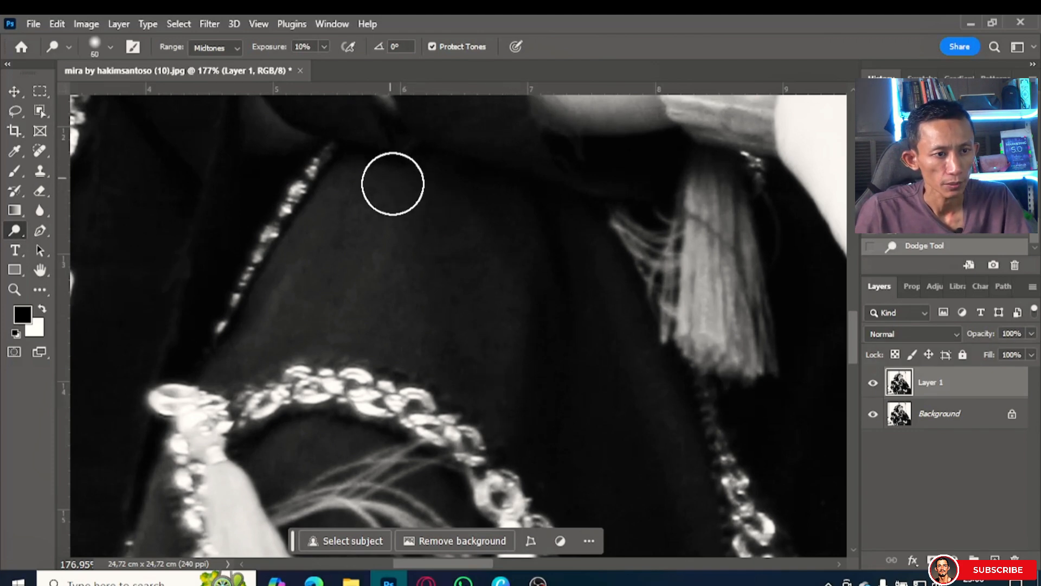
# Step: Burn the weathered vertical door edge at the photo's left border with a 200 px brush
pyautogui.scroll(-5, 520, 314)
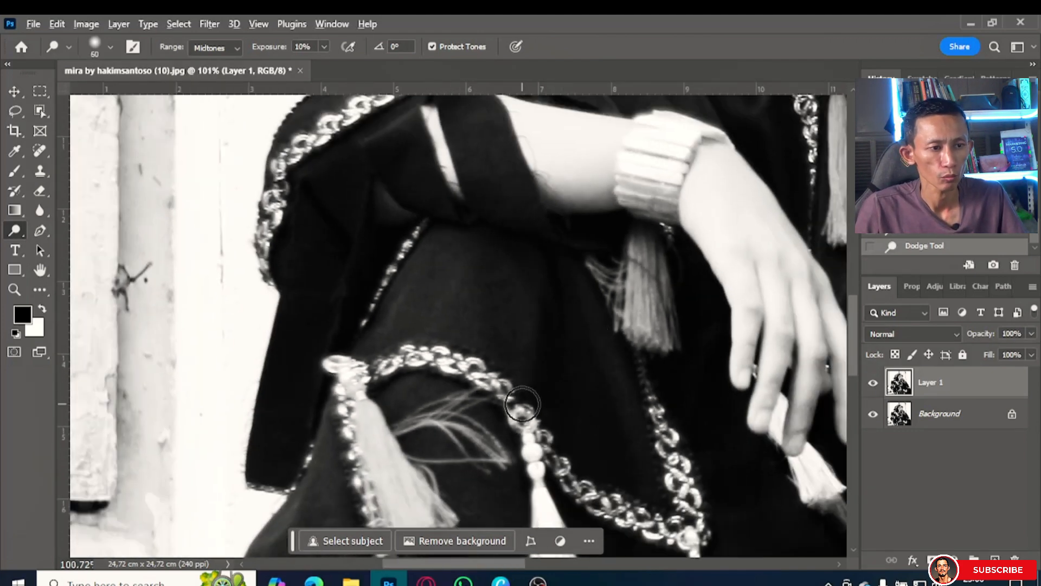
pyautogui.scroll(-2, 521, 403)
pyautogui.rightClick(16, 227)
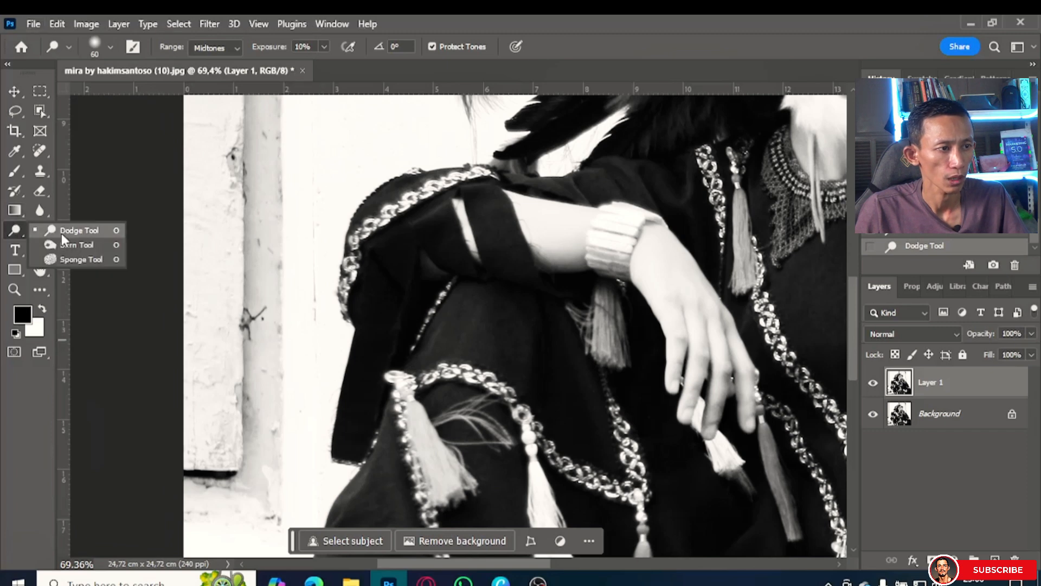
pyautogui.click(61, 244)
pyautogui.scroll(3, 246, 210)
pyautogui.scroll(-8, 245, 211)
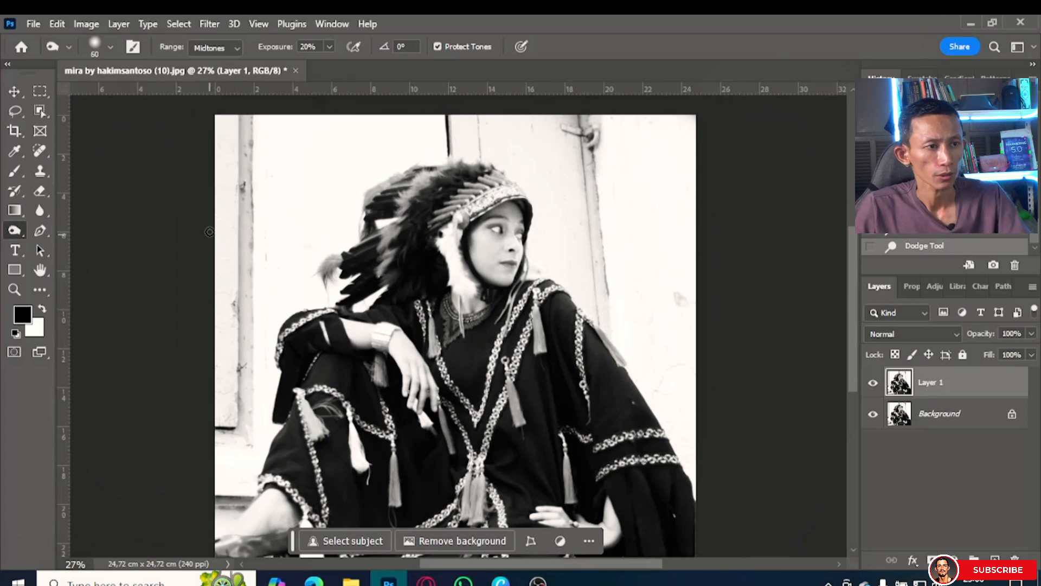
pyautogui.press(']')
pyautogui.press(']')
pyautogui.press(']')
pyautogui.press(']')
pyautogui.moveTo(225, 141); pyautogui.dragTo(227, 416)
pyautogui.moveTo(237, 111)
pyautogui.mouseDown()
pyautogui.moveTo(211, 391)
pyautogui.moveTo(211, 242)
pyautogui.moveTo(220, 233)
pyautogui.moveTo(214, 472)
pyautogui.moveTo(234, 184)
pyautogui.moveTo(215, 446)
pyautogui.moveTo(221, 116)
pyautogui.moveTo(205, 484)
pyautogui.moveTo(217, 143)
pyautogui.moveTo(202, 478)
pyautogui.mouseUp()
pyautogui.moveTo(219, 88); pyautogui.dragTo(238, 495)
pyautogui.press('v')
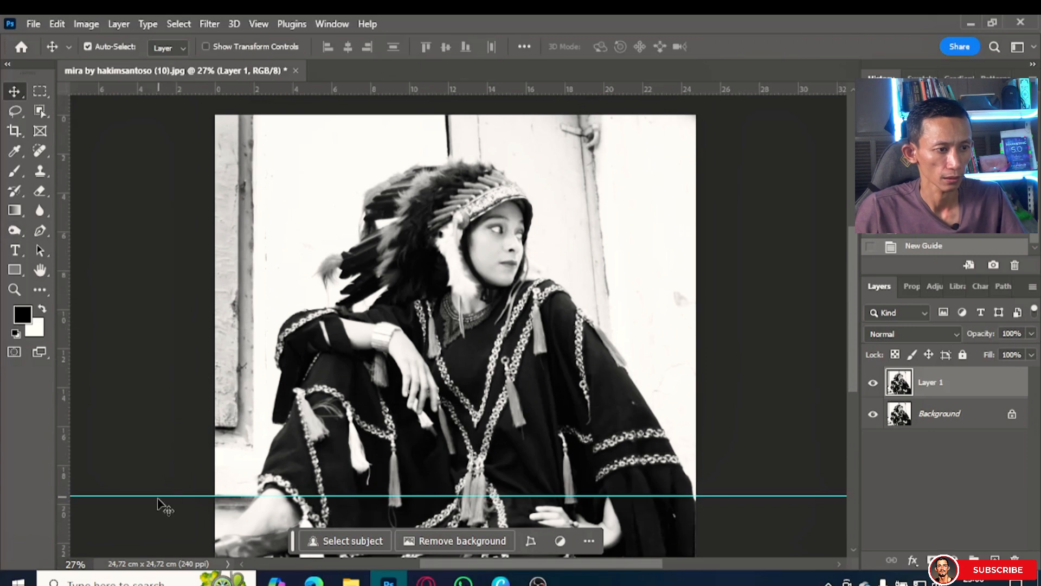
pyautogui.moveTo(157, 495); pyautogui.dragTo(233, 89)
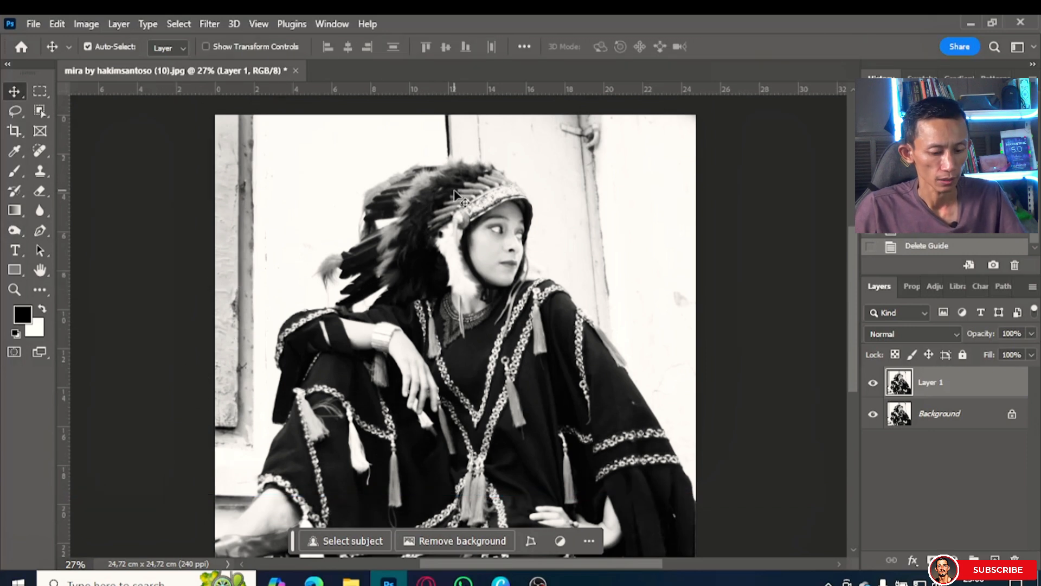
pyautogui.press('o')
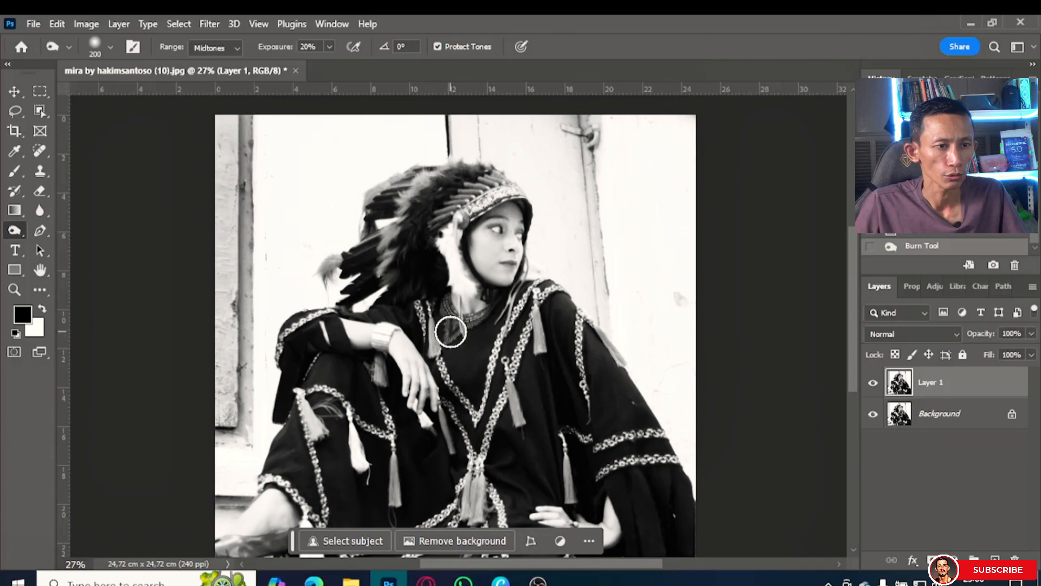
# Step: Dodge the midtones of the light feathers on the back of the headdress at 10% exposure, using a 90 px brush
pyautogui.scroll(8, 451, 331)
pyautogui.moveTo(453, 331); pyautogui.dragTo(504, 467)
pyautogui.moveTo(461, 179); pyautogui.dragTo(456, 355)
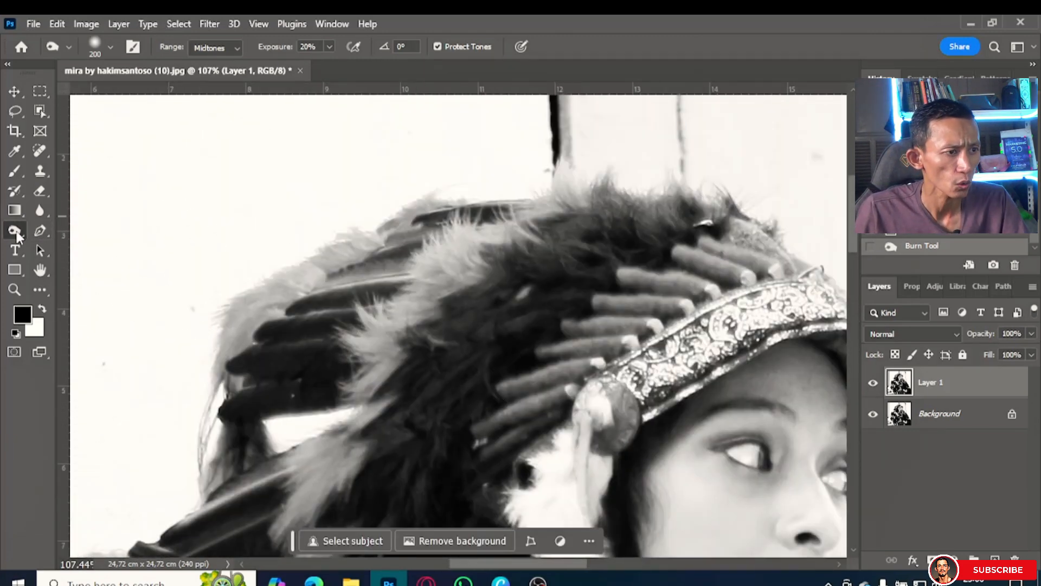
pyautogui.rightClick(15, 232)
pyautogui.click(60, 227)
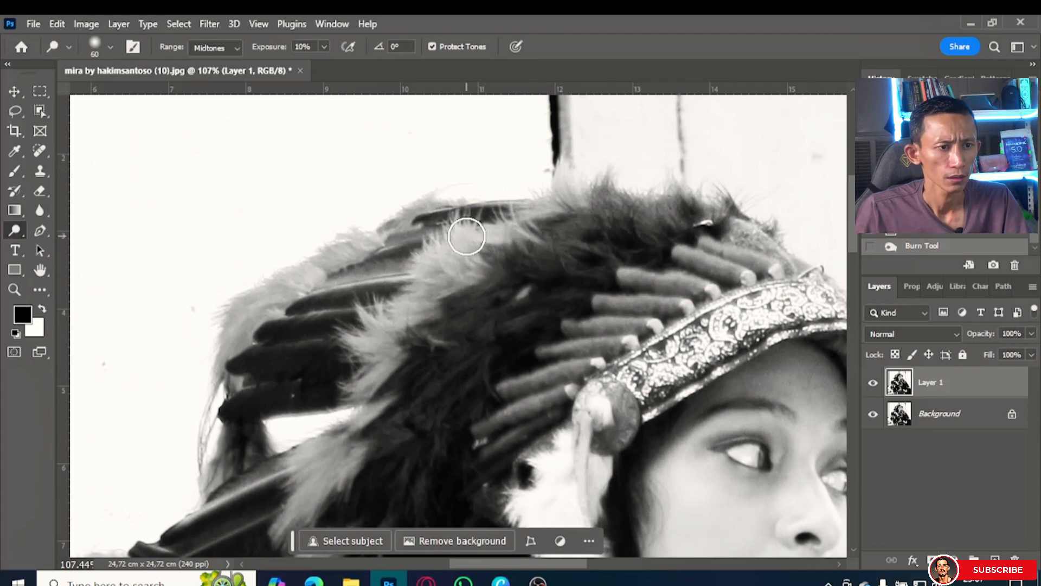
pyautogui.moveTo(481, 248)
pyautogui.mouseDown()
pyautogui.moveTo(414, 257)
pyautogui.moveTo(444, 264)
pyautogui.moveTo(382, 303)
pyautogui.moveTo(389, 322)
pyautogui.moveTo(368, 329)
pyautogui.moveTo(380, 377)
pyautogui.moveTo(429, 329)
pyautogui.moveTo(438, 269)
pyautogui.moveTo(494, 231)
pyautogui.moveTo(618, 217)
pyautogui.moveTo(601, 199)
pyautogui.moveTo(477, 229)
pyautogui.moveTo(455, 224)
pyautogui.moveTo(357, 247)
pyautogui.moveTo(284, 286)
pyautogui.mouseUp()
pyautogui.moveTo(293, 329)
pyautogui.mouseDown()
pyautogui.moveTo(314, 293)
pyautogui.moveTo(199, 363)
pyautogui.moveTo(382, 275)
pyautogui.mouseUp()
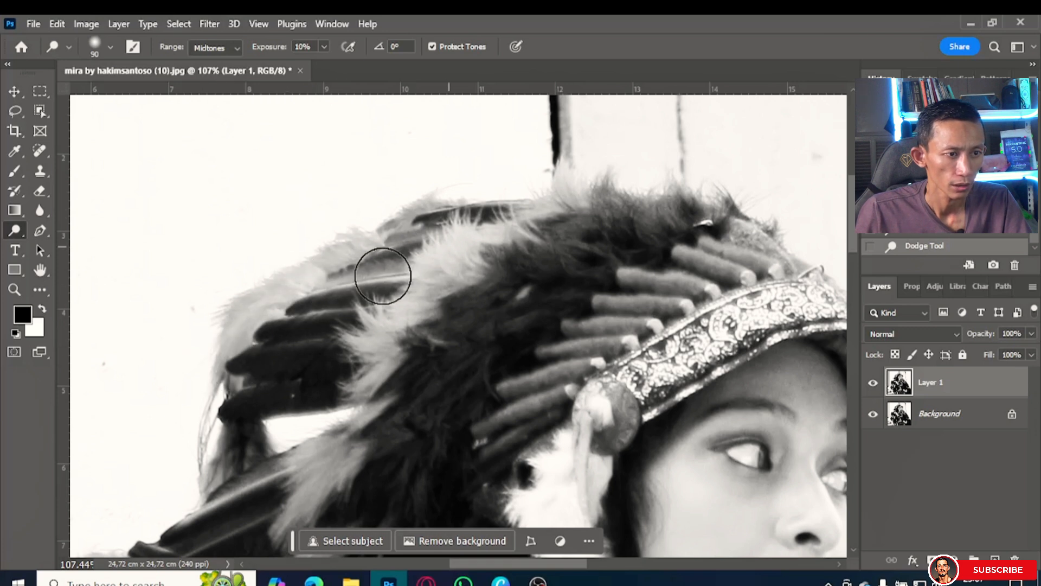
# Step: Compare the dodged headdress feathers with the original by toggling Layer 1's visibility
pyautogui.moveTo(642, 329); pyautogui.dragTo(562, 293)
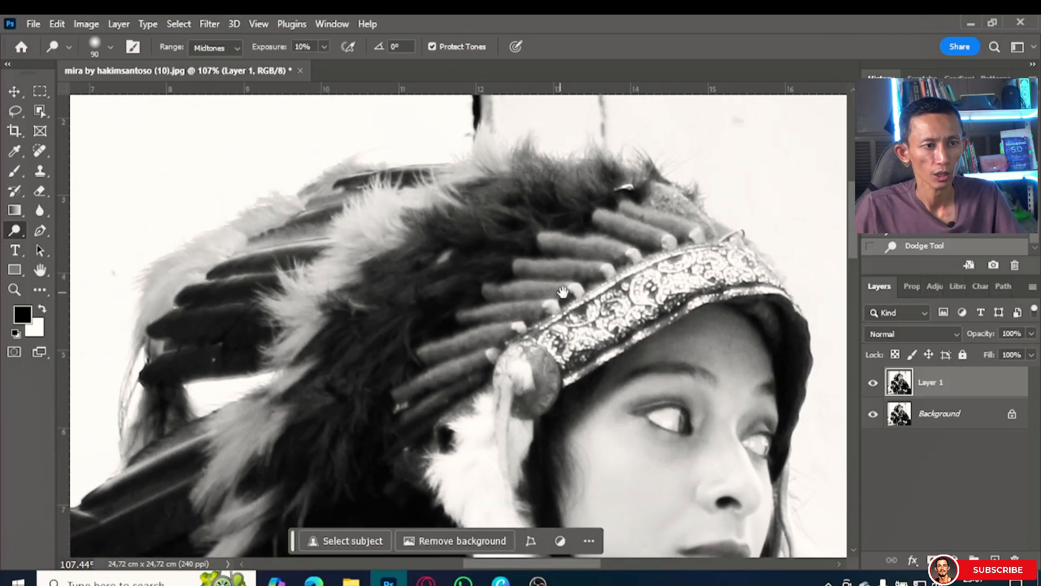
pyautogui.click(872, 386)
pyautogui.click(872, 386)
pyautogui.click(873, 386)
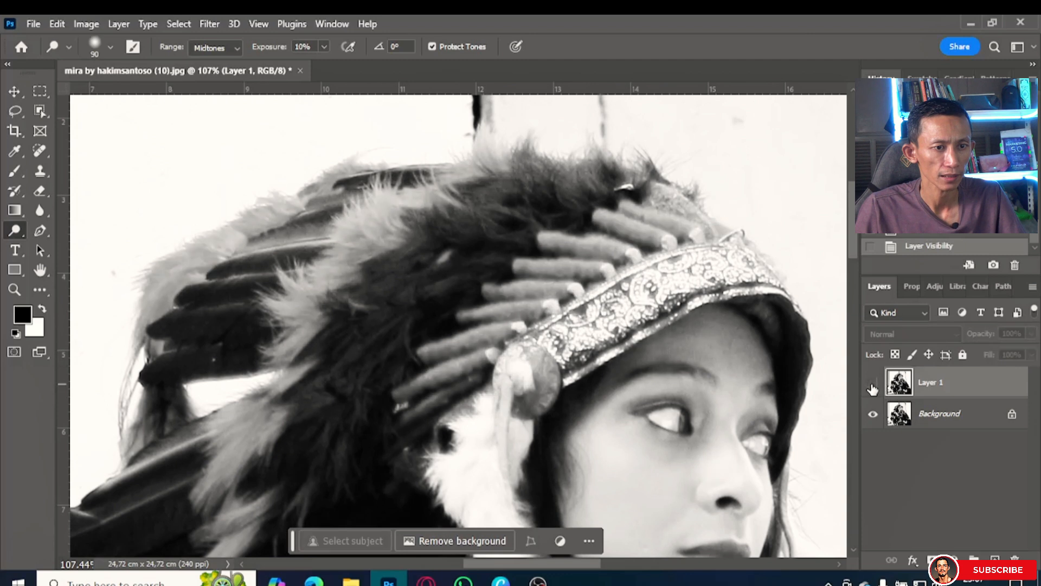
pyautogui.click(873, 386)
pyautogui.click(872, 386)
pyautogui.click(872, 386)
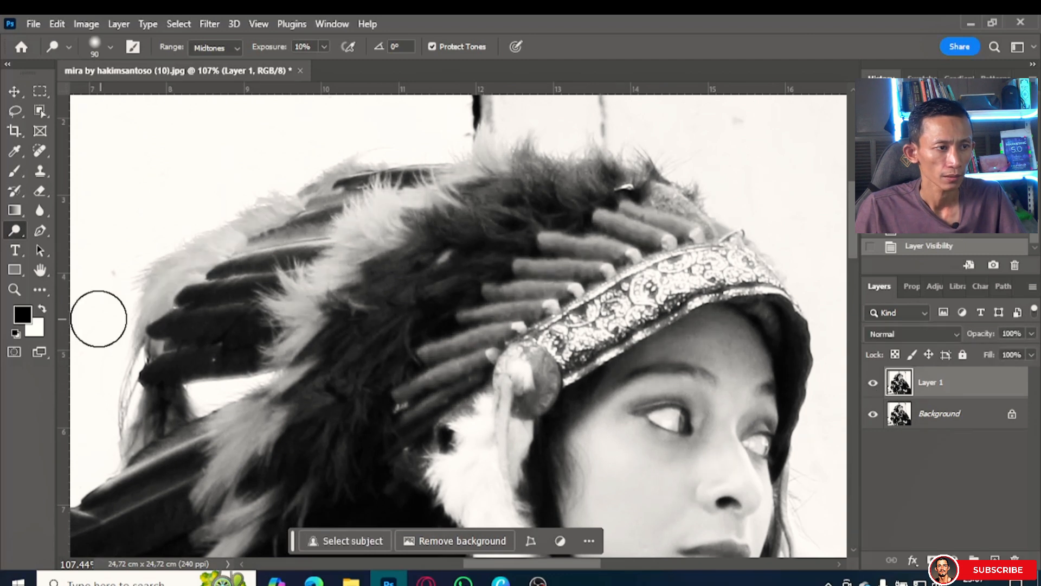
# Step: Burn the midtones of the headdress's dark feathers with a 50 px brush at 20% exposure
pyautogui.rightClick(21, 230)
pyautogui.click(71, 244)
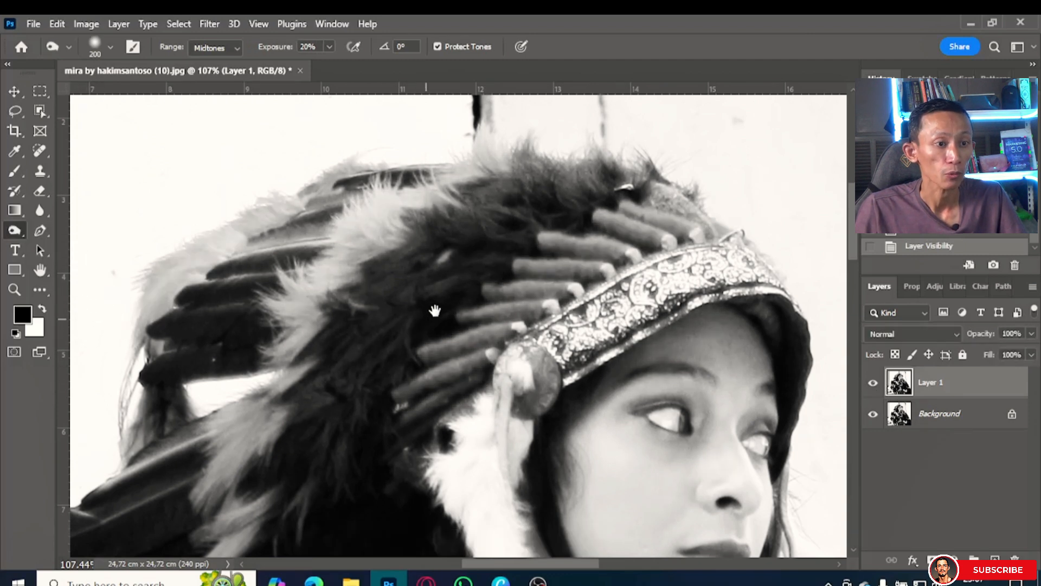
pyautogui.moveTo(435, 310); pyautogui.dragTo(454, 291)
pyautogui.press('[')
pyautogui.press('[')
pyautogui.press('[')
pyautogui.press('[')
pyautogui.press('[')
pyautogui.press('[')
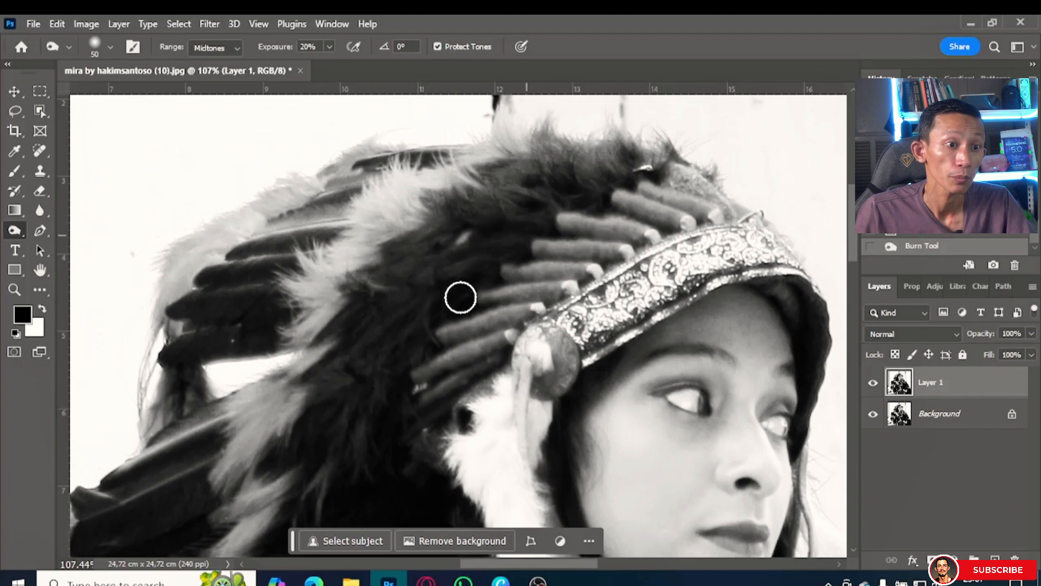
pyautogui.moveTo(501, 445); pyautogui.dragTo(531, 342)
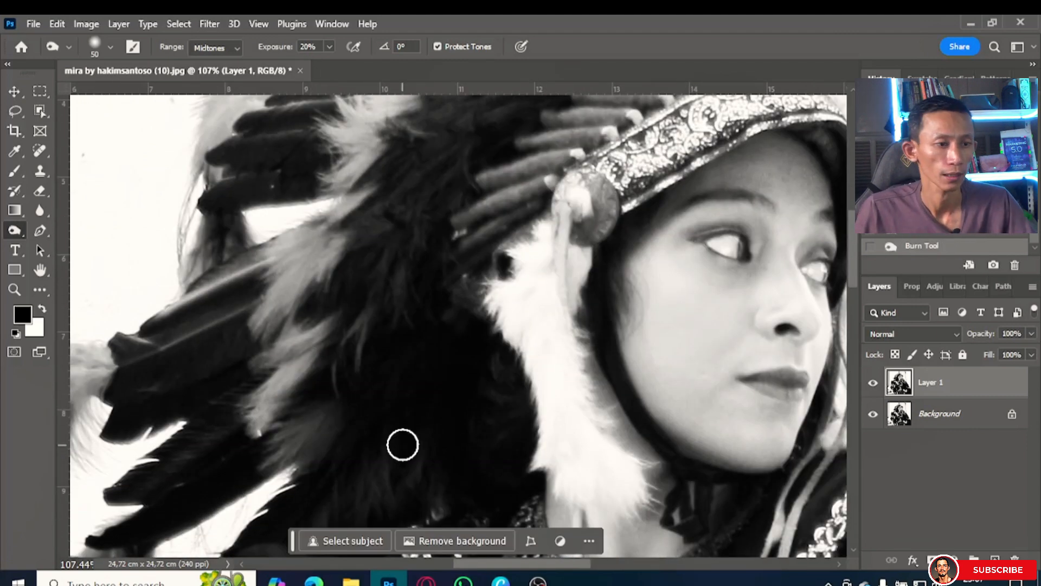
pyautogui.moveTo(402, 441); pyautogui.dragTo(426, 338)
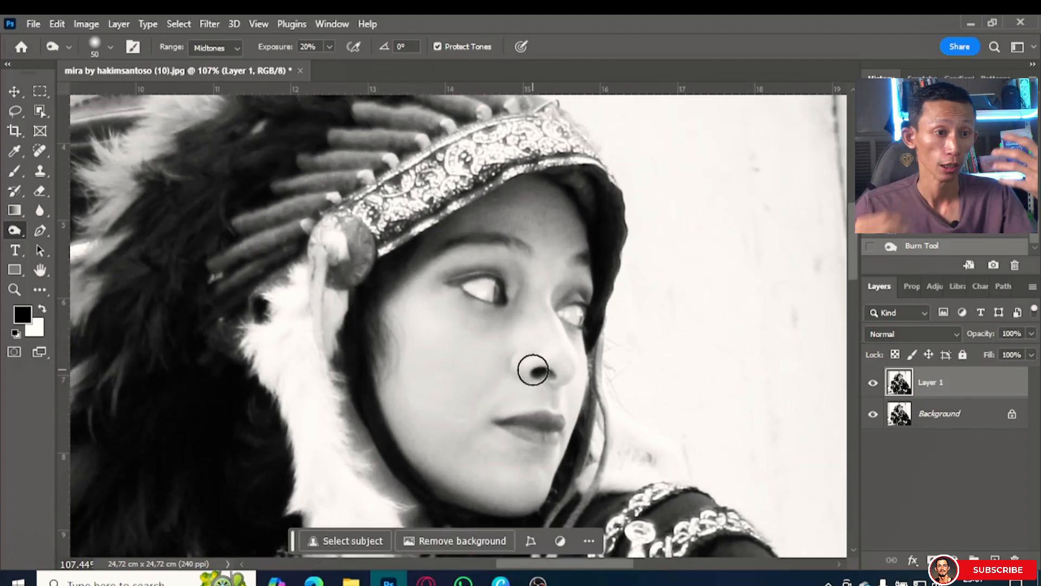
# Step: Enlarge the Burn brush to 100 px and examine the face, neck and beaded collar for areas needing more shadow
pyautogui.press(']')
pyautogui.press(']')
pyautogui.press(']')
pyautogui.press(']')
pyautogui.press(']')
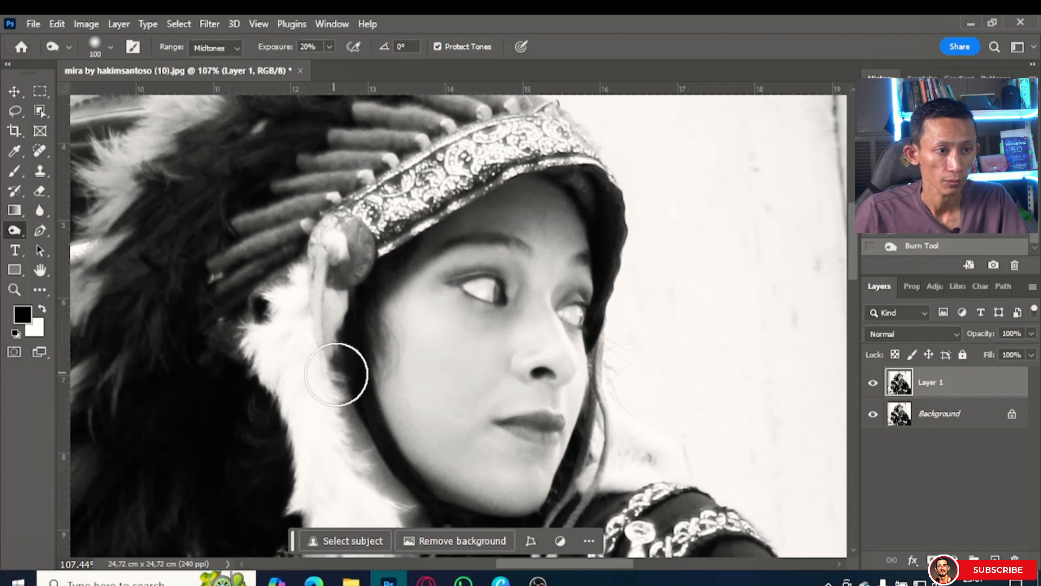
pyautogui.moveTo(534, 474); pyautogui.dragTo(560, 345)
pyautogui.scroll(3, 569, 373)
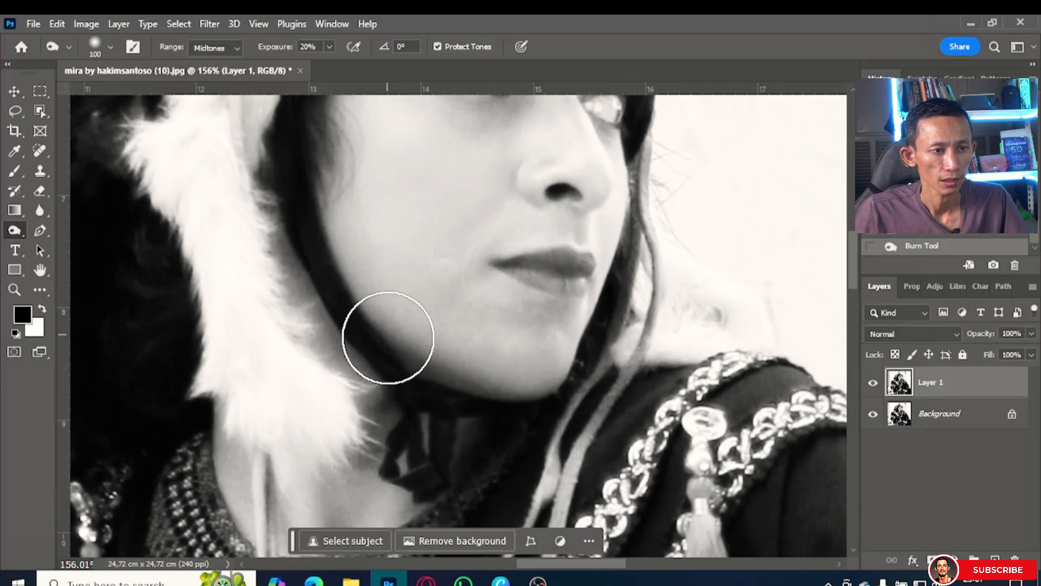
pyautogui.moveTo(490, 421); pyautogui.dragTo(497, 349)
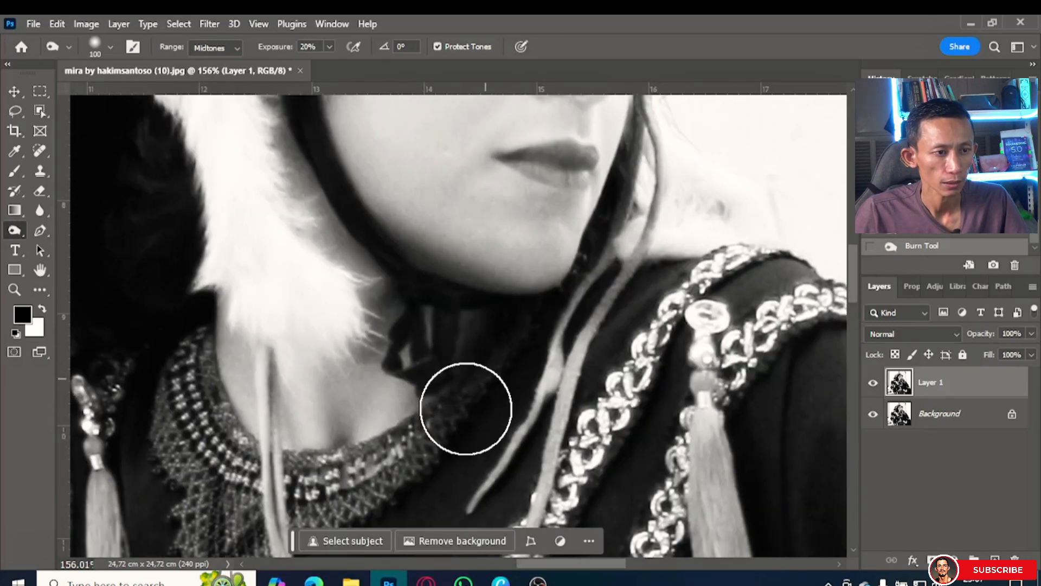
pyautogui.moveTo(464, 411); pyautogui.dragTo(546, 368)
pyautogui.moveTo(356, 425); pyautogui.dragTo(370, 343)
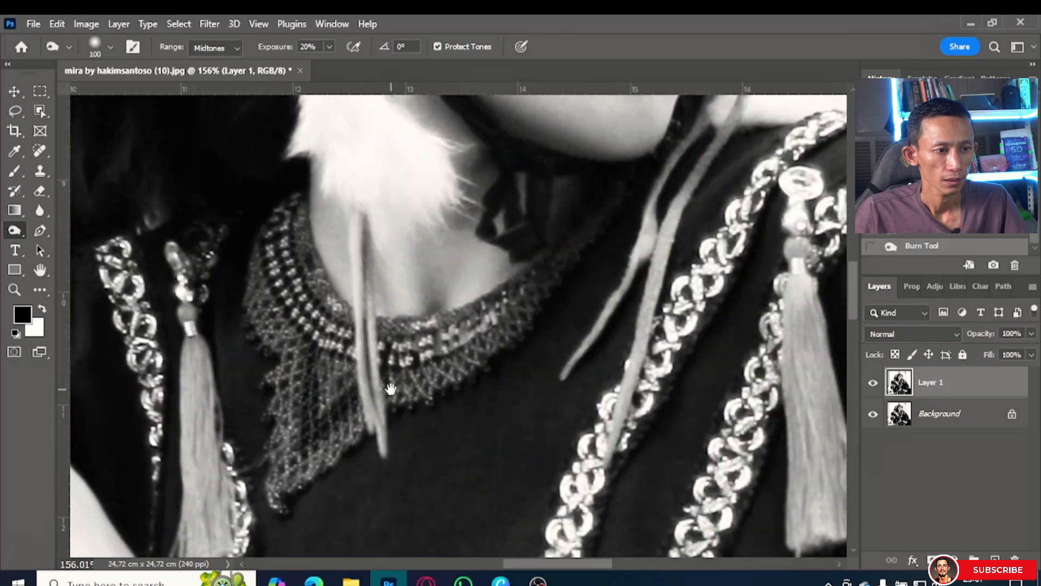
# Step: Reduce the Burn brush to 50 px and examine the dress's chain trim, tassels and fabric folds down to the lower hand
pyautogui.moveTo(571, 413); pyautogui.dragTo(560, 293)
pyautogui.scroll(-5, 516, 414)
pyautogui.scroll(3, 560, 293)
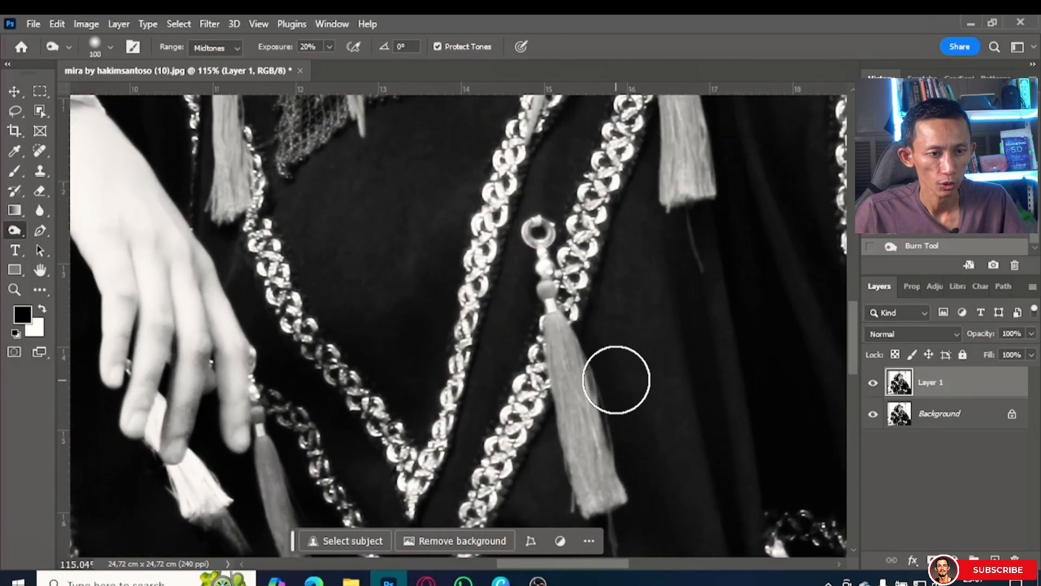
pyautogui.press('[')
pyautogui.press('[')
pyautogui.press('[')
pyautogui.press('[')
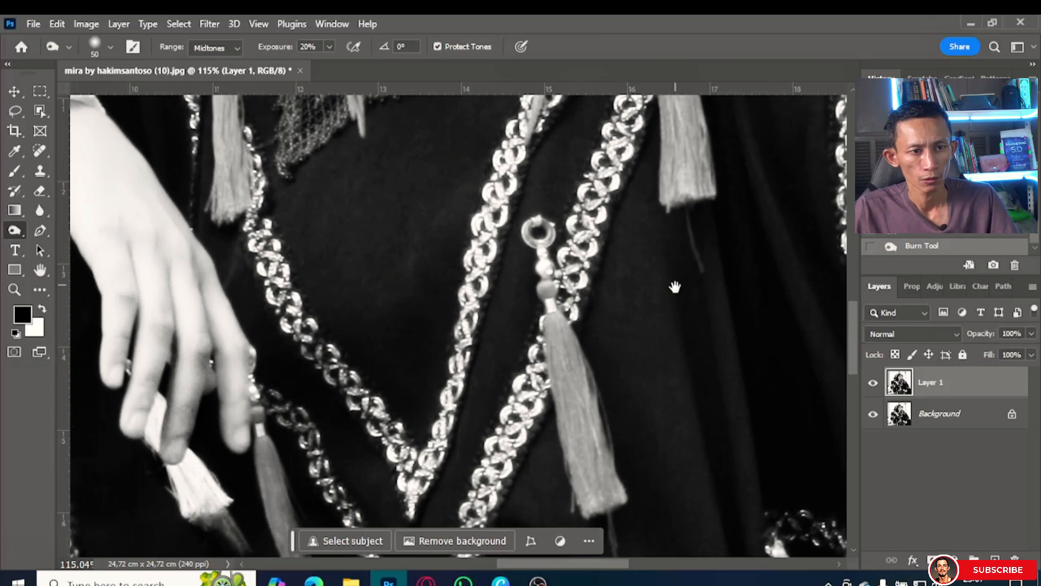
pyautogui.moveTo(675, 286); pyautogui.dragTo(623, 205)
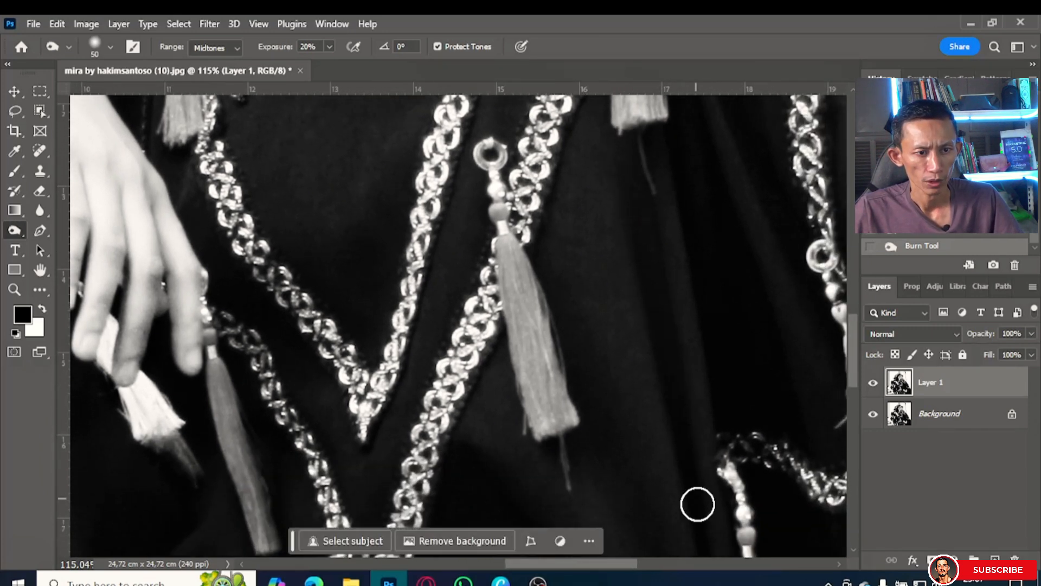
pyautogui.moveTo(697, 504); pyautogui.dragTo(627, 241)
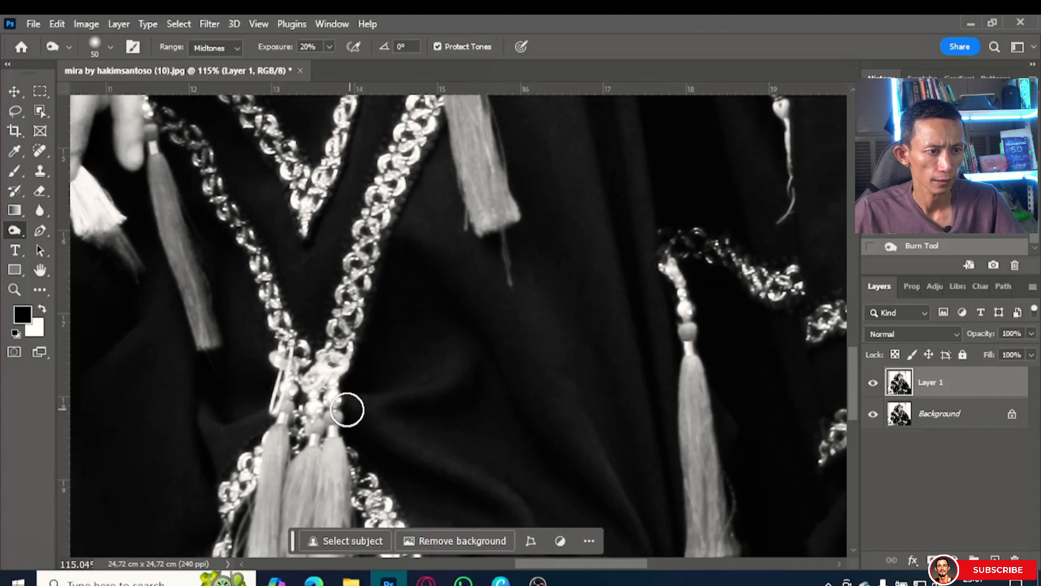
pyautogui.scroll(-3, 347, 409)
pyautogui.scroll(-2, 383, 298)
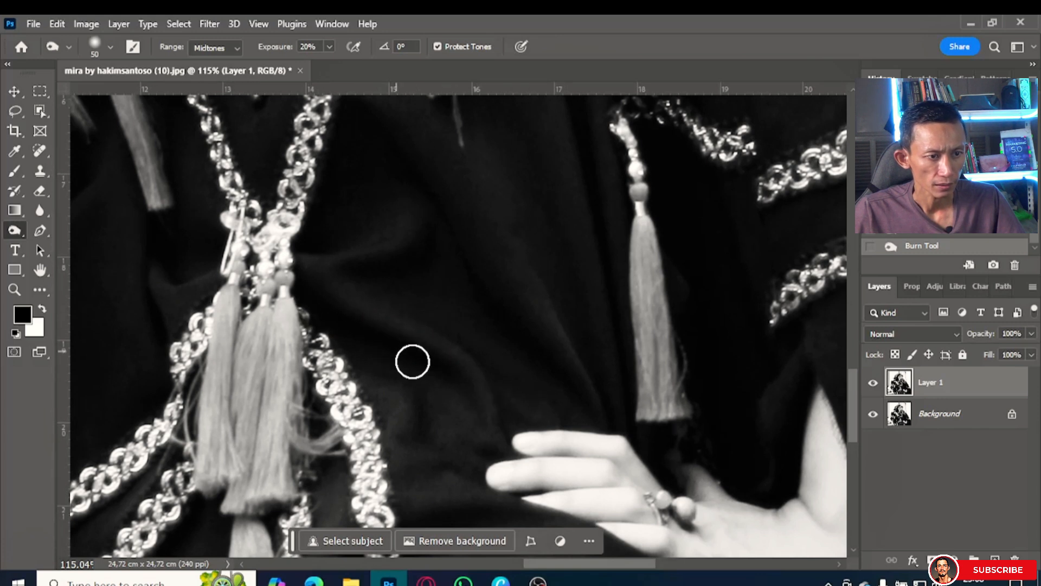
# Step: Dodge the midtones of the dress folds beside the central tassels at 10% exposure with a 40 px brush
pyautogui.rightClick(12, 229)
pyautogui.click(58, 229)
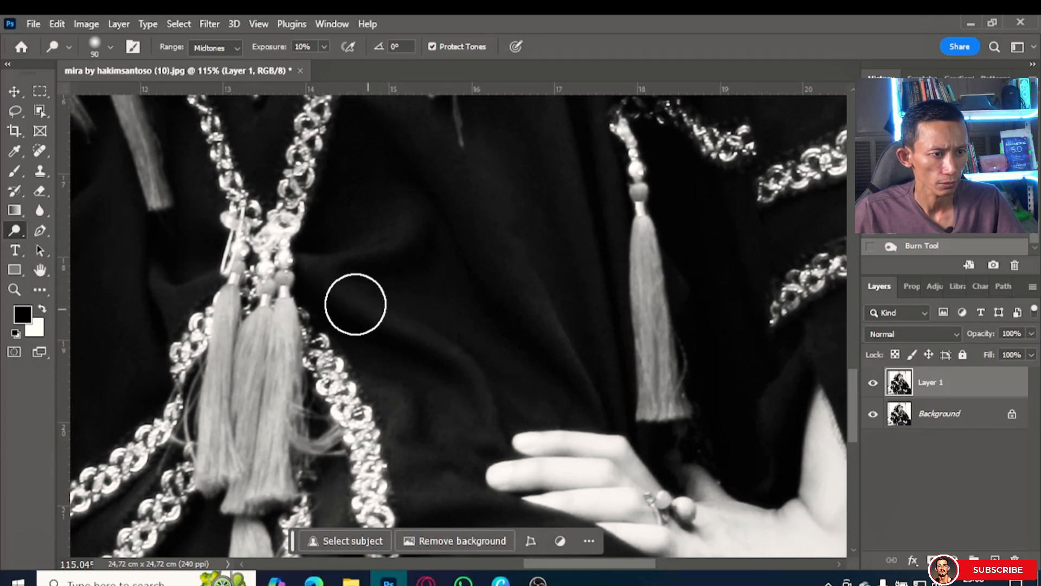
pyautogui.press('[')
pyautogui.press('[')
pyautogui.press('[')
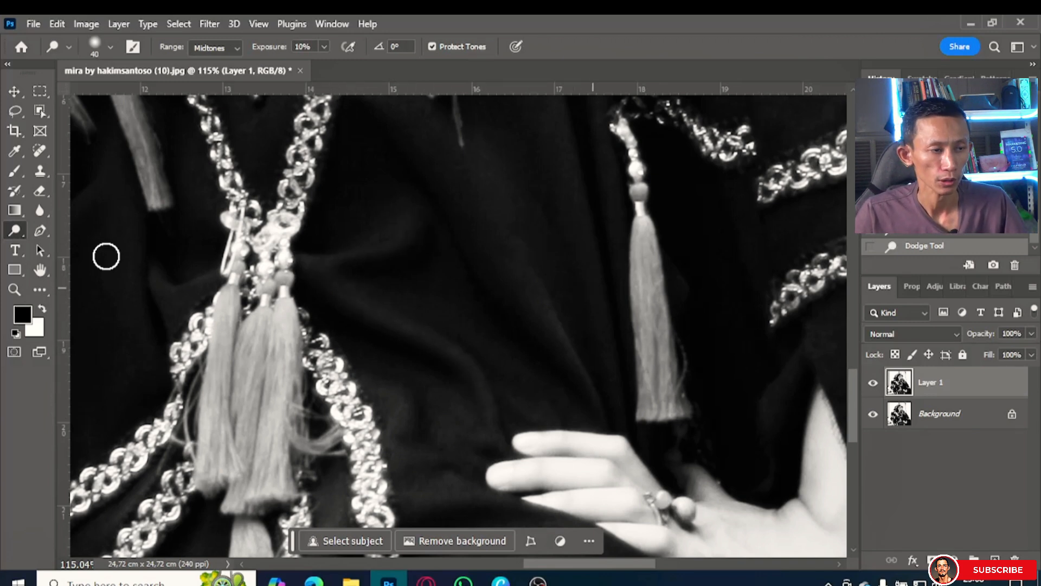
# Step: Burn the midtones of the fingers and back of the ringed hand at 20% exposure with a 50 px brush
pyautogui.rightClick(16, 230)
pyautogui.click(84, 244)
pyautogui.scroll(3, 395, 342)
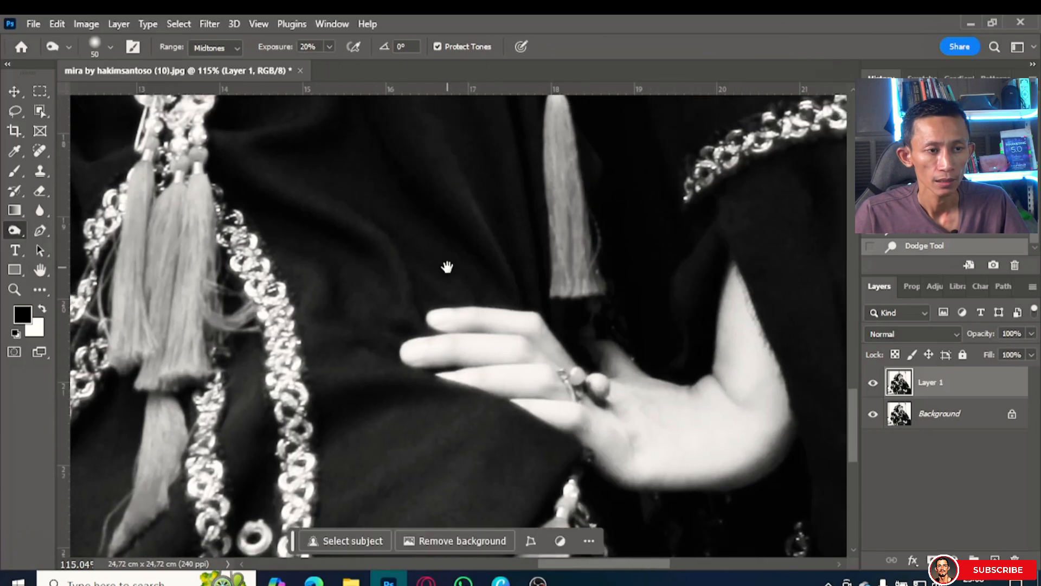
pyautogui.scroll(2, 587, 383)
pyautogui.moveTo(633, 430); pyautogui.dragTo(577, 379)
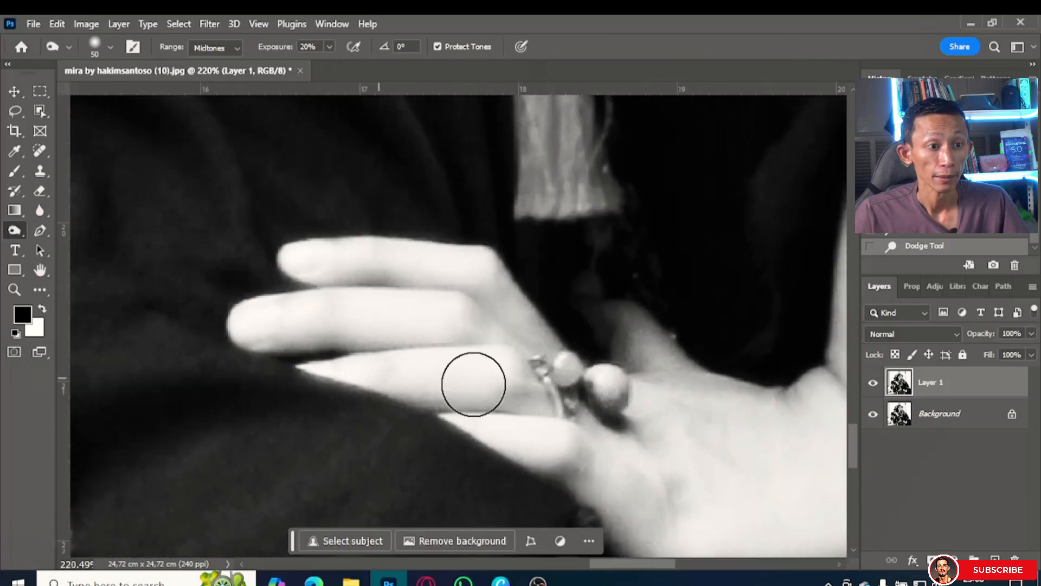
pyautogui.moveTo(458, 326)
pyautogui.mouseDown()
pyautogui.moveTo(302, 279)
pyautogui.moveTo(349, 284)
pyautogui.moveTo(532, 365)
pyautogui.moveTo(419, 374)
pyautogui.moveTo(411, 409)
pyautogui.moveTo(549, 451)
pyautogui.moveTo(667, 530)
pyautogui.mouseUp()
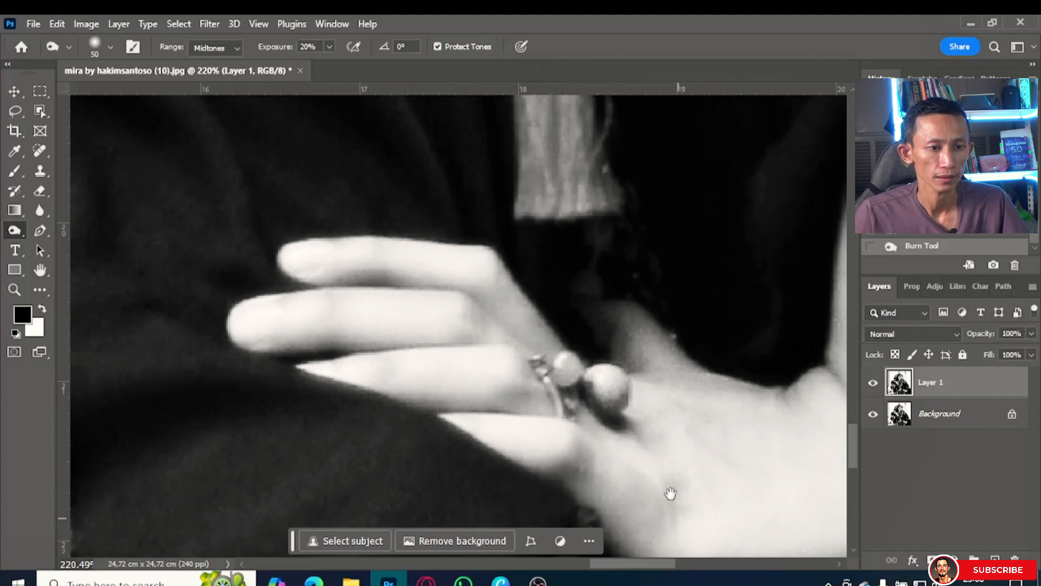
pyautogui.moveTo(669, 493); pyautogui.dragTo(444, 316)
pyautogui.moveTo(537, 334)
pyautogui.mouseDown()
pyautogui.moveTo(798, 367)
pyautogui.moveTo(748, 305)
pyautogui.moveTo(697, 362)
pyautogui.moveTo(547, 408)
pyautogui.moveTo(431, 399)
pyautogui.moveTo(400, 382)
pyautogui.moveTo(641, 421)
pyautogui.moveTo(793, 282)
pyautogui.moveTo(660, 405)
pyautogui.moveTo(731, 411)
pyautogui.moveTo(657, 409)
pyautogui.moveTo(548, 382)
pyautogui.moveTo(510, 394)
pyautogui.mouseUp()
# Step: Burn the midtones of the tassel below the ringed hand and of the chain trim and ring button near the lower edge
pyautogui.scroll(-5, 509, 396)
pyautogui.scroll(-3, 495, 410)
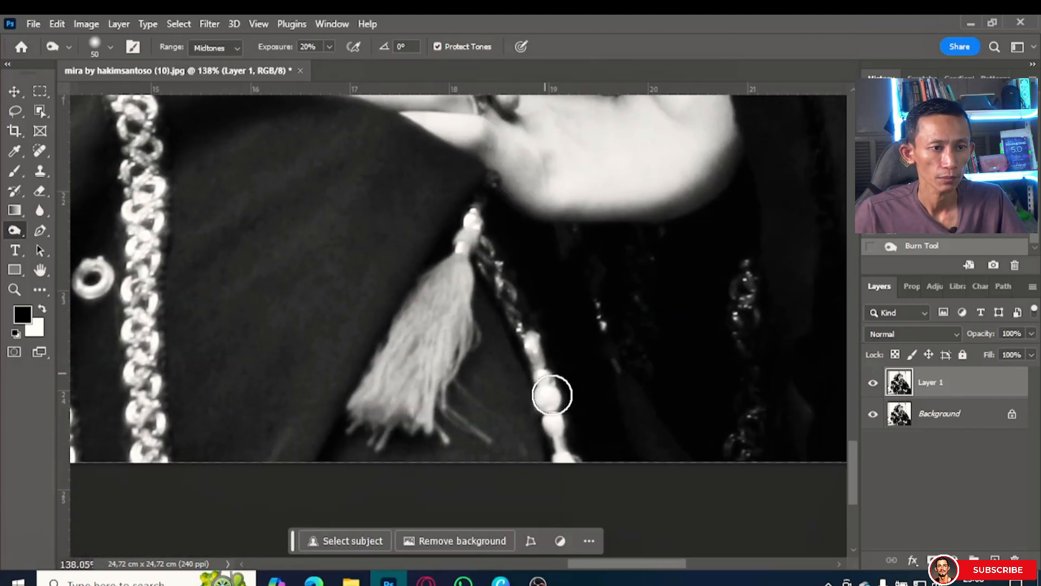
pyautogui.moveTo(486, 253)
pyautogui.mouseDown()
pyautogui.moveTo(388, 400)
pyautogui.moveTo(444, 332)
pyautogui.moveTo(436, 298)
pyautogui.moveTo(457, 274)
pyautogui.moveTo(463, 242)
pyautogui.moveTo(393, 361)
pyautogui.mouseUp()
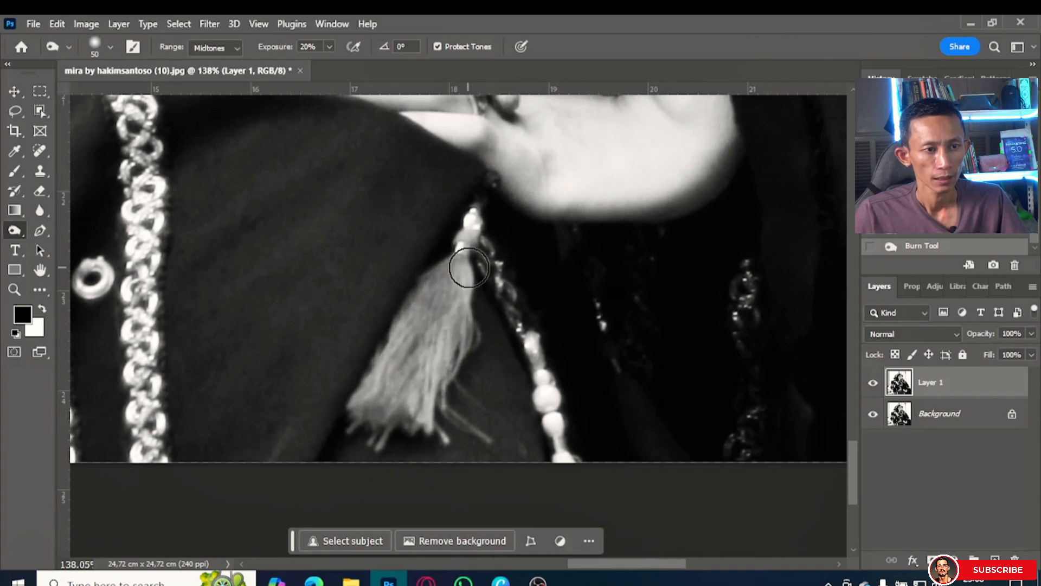
pyautogui.moveTo(187, 332); pyautogui.dragTo(439, 307)
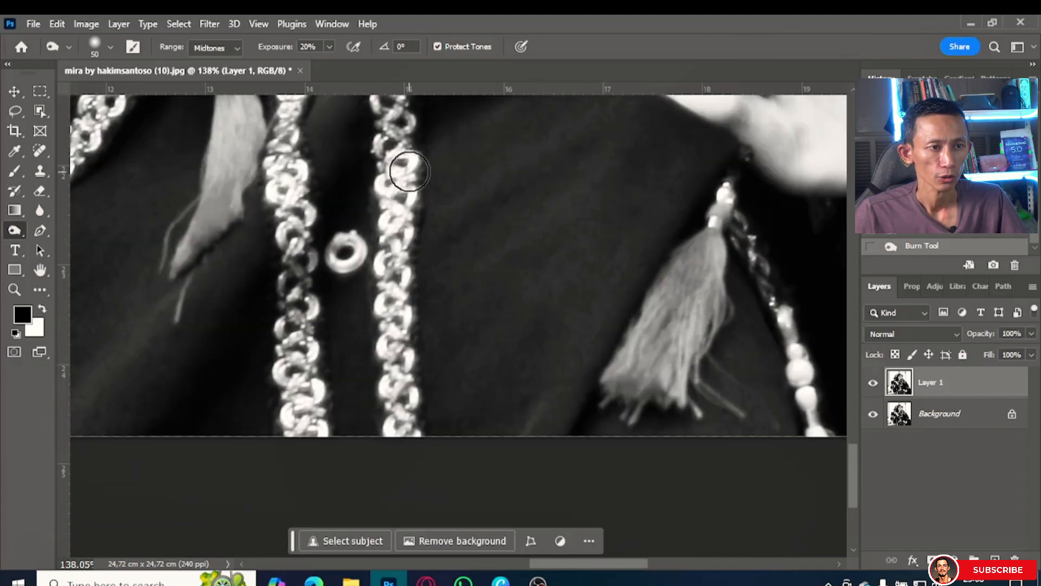
pyautogui.moveTo(409, 172)
pyautogui.mouseDown()
pyautogui.moveTo(400, 429)
pyautogui.moveTo(410, 170)
pyautogui.moveTo(411, 422)
pyautogui.moveTo(311, 236)
pyautogui.moveTo(304, 154)
pyautogui.moveTo(299, 323)
pyautogui.moveTo(314, 433)
pyautogui.moveTo(305, 366)
pyautogui.moveTo(287, 364)
pyautogui.moveTo(338, 281)
pyautogui.mouseUp()
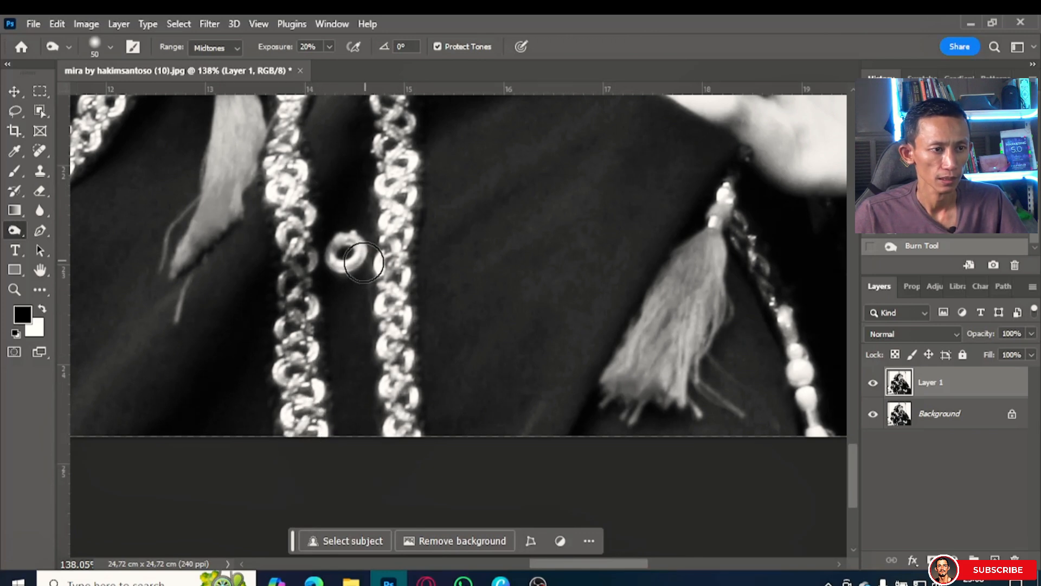
# Step: Burn the midtones of the vertical chain trim and the chain hem above the bare foot
pyautogui.scroll(-3, 209, 287)
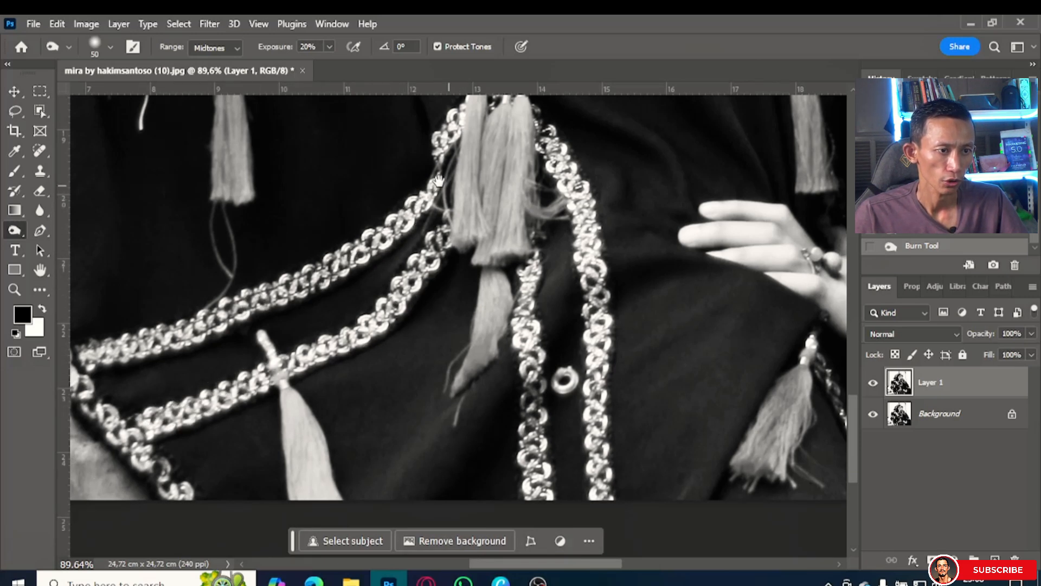
pyautogui.moveTo(439, 181)
pyautogui.mouseDown()
pyautogui.moveTo(535, 315)
pyautogui.moveTo(589, 201)
pyautogui.moveTo(561, 263)
pyautogui.mouseUp()
pyautogui.moveTo(524, 310); pyautogui.dragTo(638, 360)
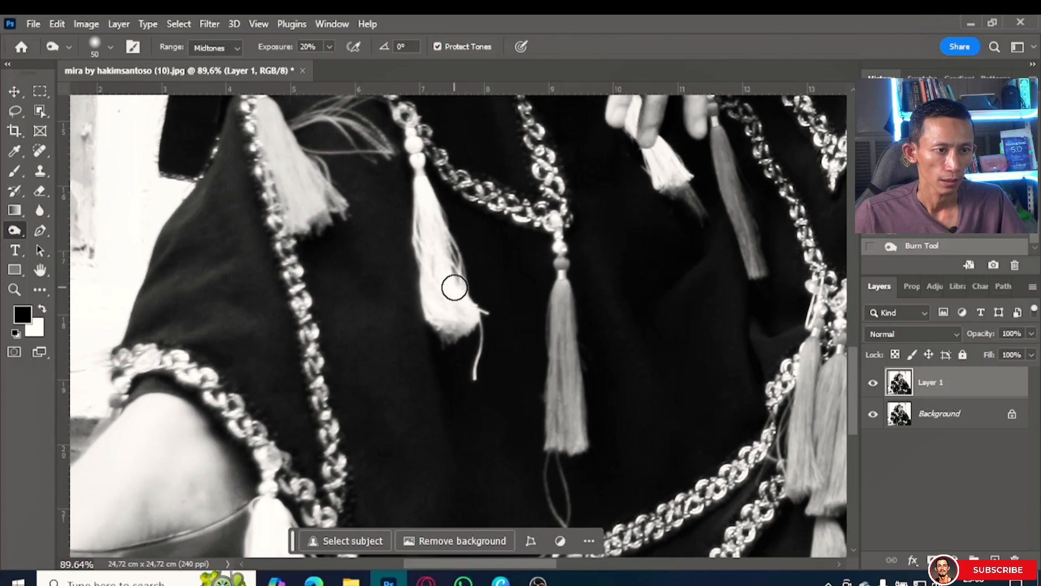
pyautogui.moveTo(314, 291); pyautogui.dragTo(370, 301)
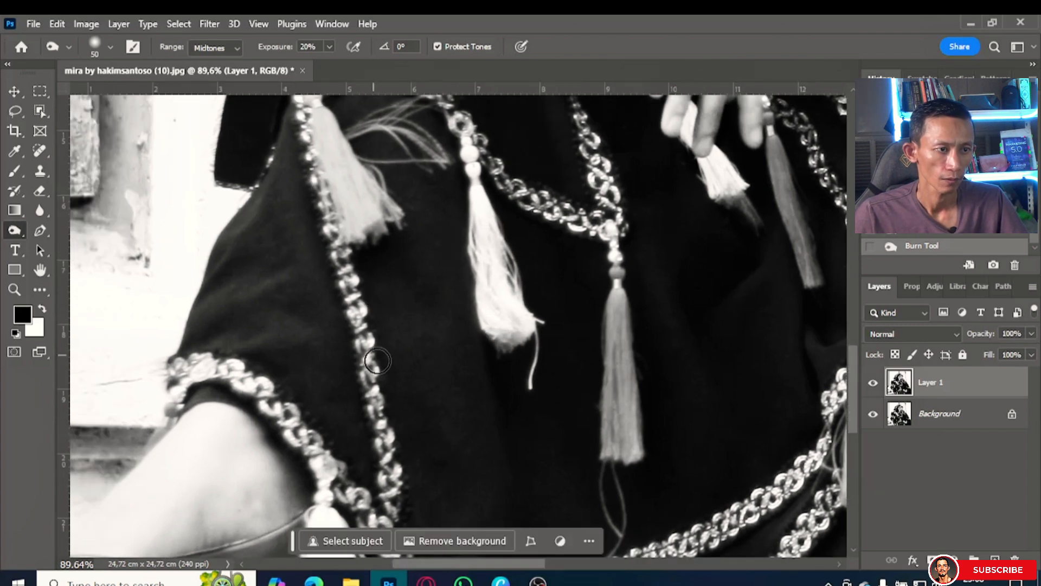
pyautogui.moveTo(377, 361); pyautogui.dragTo(387, 445)
pyautogui.moveTo(352, 494); pyautogui.dragTo(256, 392)
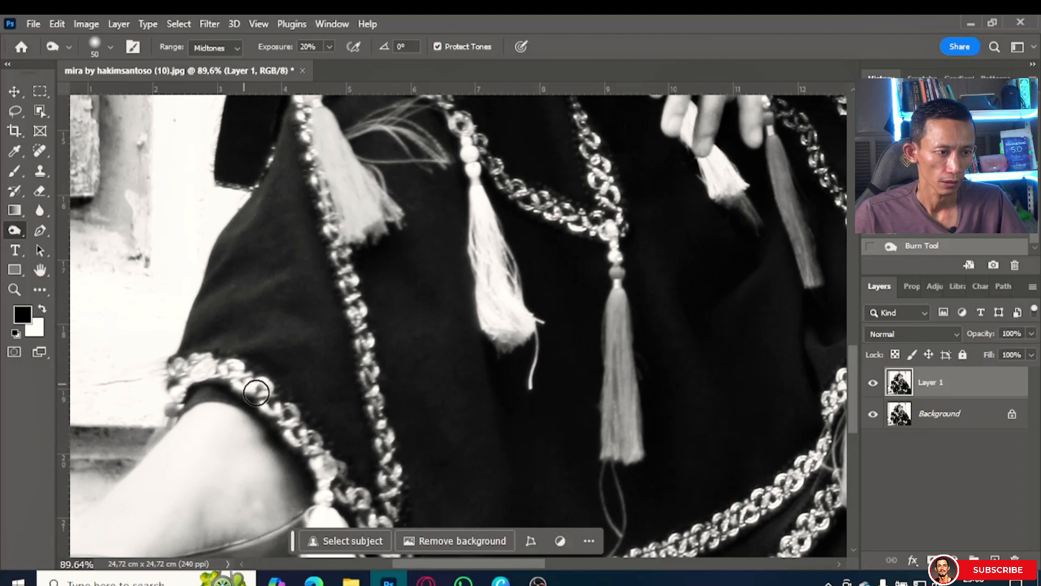
# Step: Burn the midtones of the bare foot and dark shoe with a 200 px brush at 20% exposure
pyautogui.moveTo(217, 426); pyautogui.dragTo(326, 285)
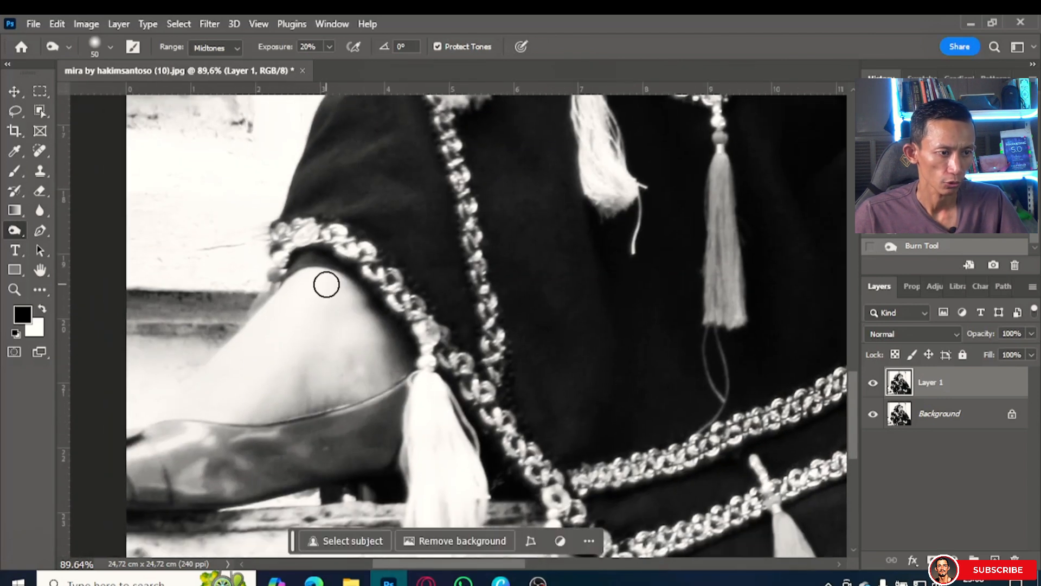
pyautogui.press(']')
pyautogui.press(']')
pyautogui.press(']')
pyautogui.press(']')
pyautogui.press(']')
pyautogui.press(']')
pyautogui.press(']')
pyautogui.press(']')
pyautogui.press(']')
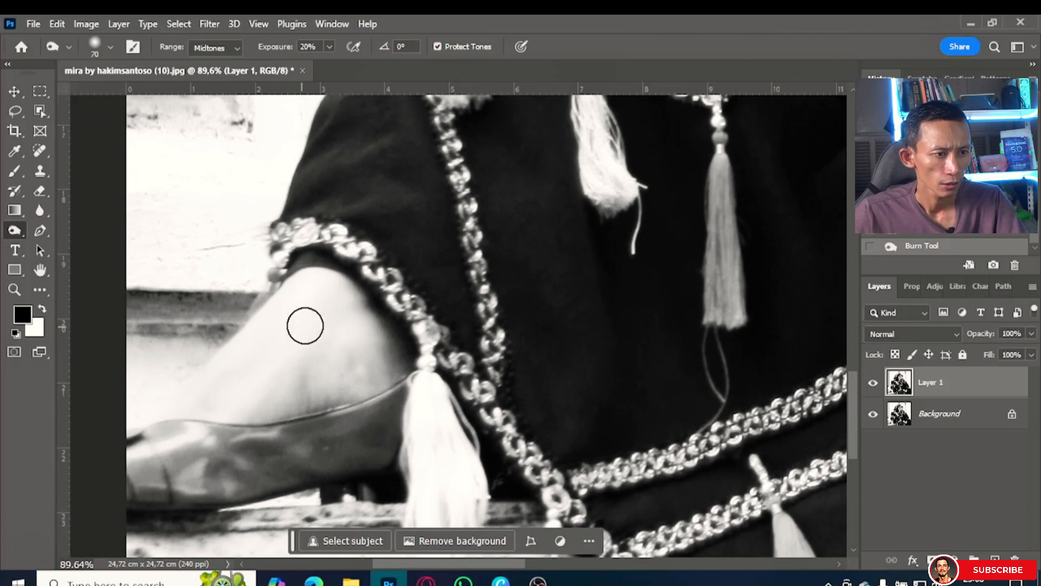
pyautogui.moveTo(239, 391)
pyautogui.mouseDown()
pyautogui.moveTo(327, 306)
pyautogui.moveTo(265, 346)
pyautogui.moveTo(254, 390)
pyautogui.mouseUp()
pyautogui.hotkey('ctrl', 'z')
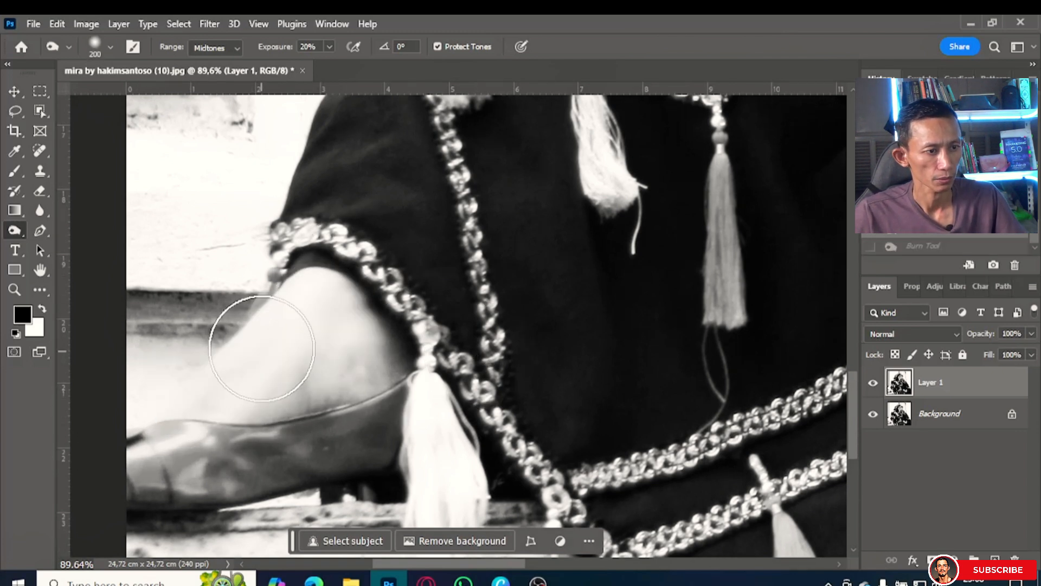
pyautogui.moveTo(333, 309); pyautogui.dragTo(128, 473)
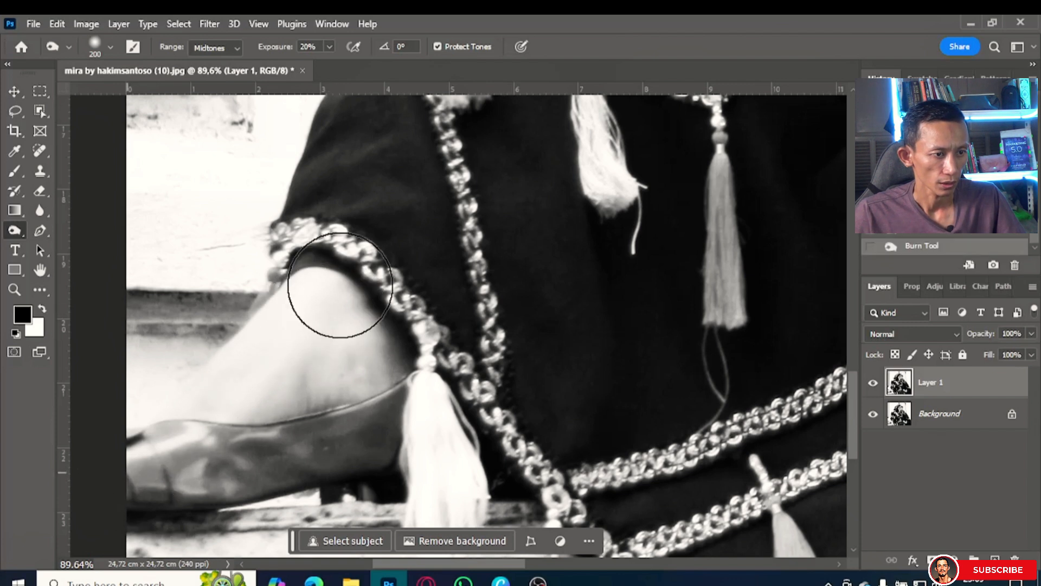
pyautogui.moveTo(343, 269); pyautogui.dragTo(133, 460)
pyautogui.moveTo(388, 447)
pyautogui.mouseDown()
pyautogui.moveTo(93, 493)
pyautogui.moveTo(139, 442)
pyautogui.moveTo(383, 430)
pyautogui.mouseUp()
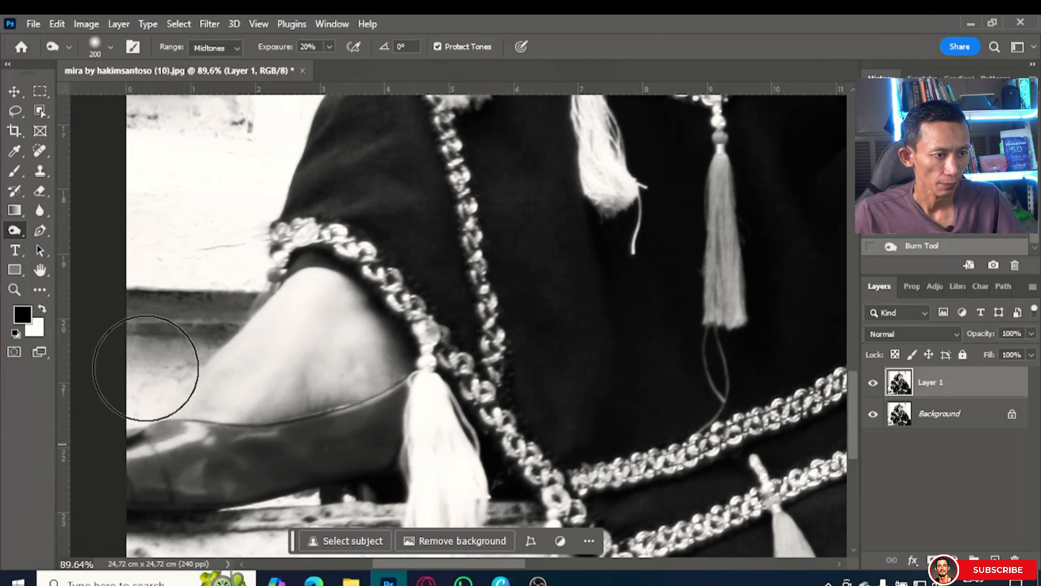
# Step: Set the Burn range to Shadows and darken the length of the shoe with the 200 px brush
pyautogui.click(216, 47)
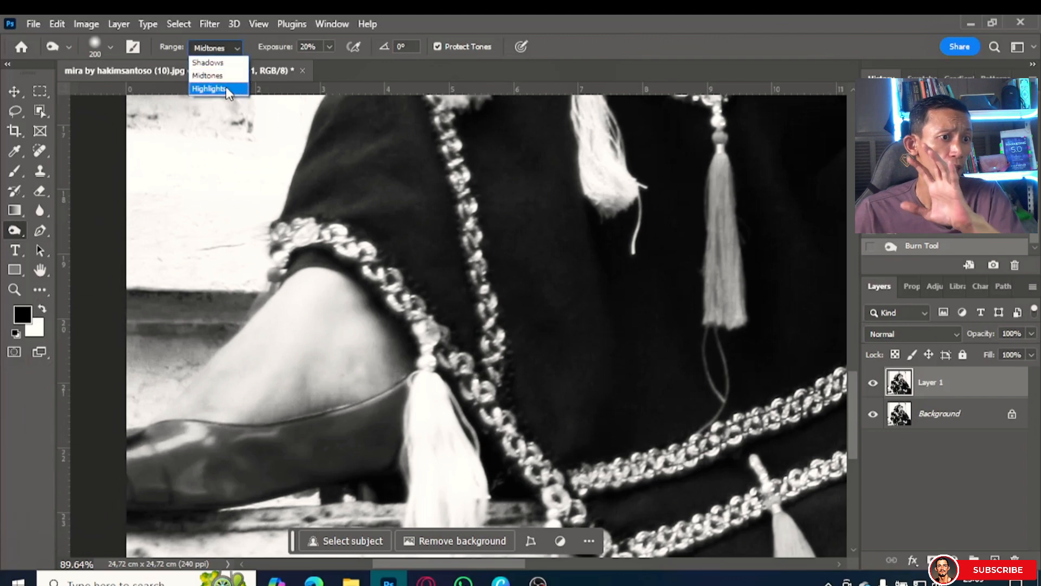
pyautogui.click(217, 62)
pyautogui.moveTo(352, 403)
pyautogui.mouseDown()
pyautogui.moveTo(127, 459)
pyautogui.moveTo(236, 470)
pyautogui.moveTo(121, 491)
pyautogui.moveTo(405, 429)
pyautogui.moveTo(133, 511)
pyautogui.mouseUp()
# Step: Burn the shadows of the stone ledge beneath the shoe with a 90 px brush
pyautogui.moveTo(434, 431); pyautogui.dragTo(451, 360)
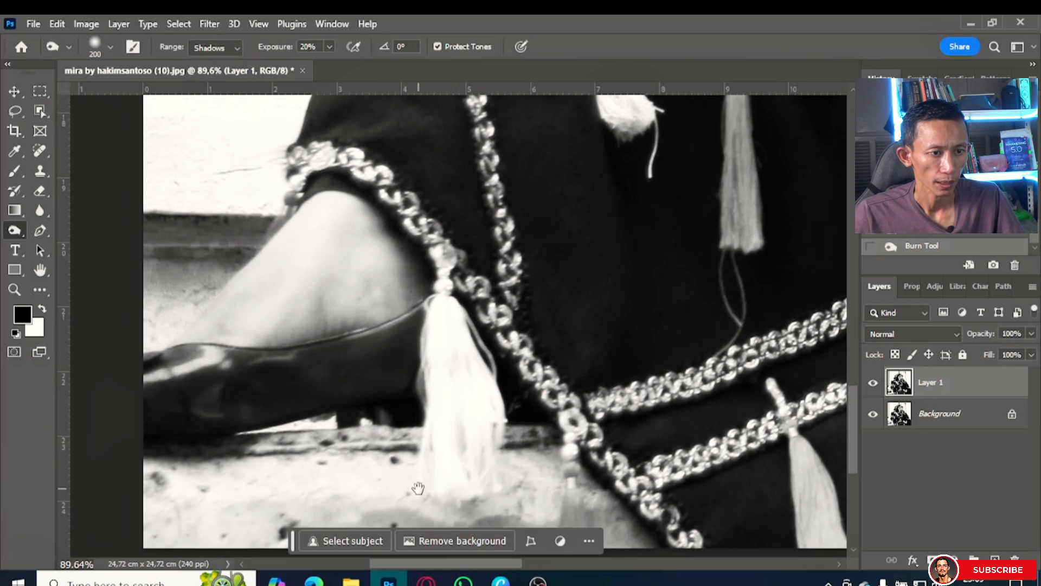
pyautogui.moveTo(418, 488); pyautogui.dragTo(421, 467)
pyautogui.press('[')
pyautogui.press('[')
pyautogui.press('[')
pyautogui.press('[')
pyautogui.press('[')
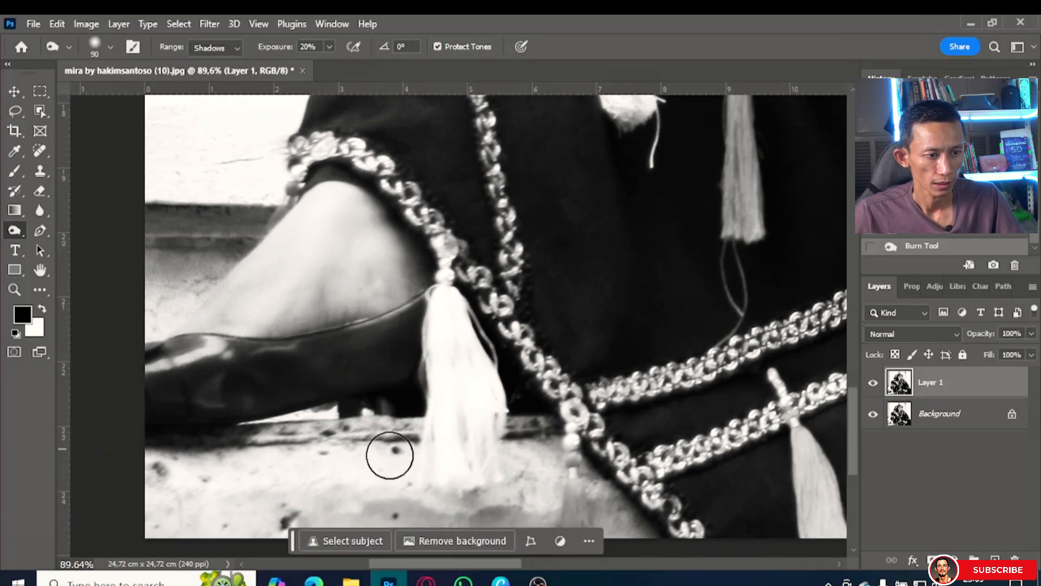
pyautogui.moveTo(398, 457)
pyautogui.mouseDown()
pyautogui.moveTo(493, 427)
pyautogui.moveTo(255, 391)
pyautogui.moveTo(455, 363)
pyautogui.mouseUp()
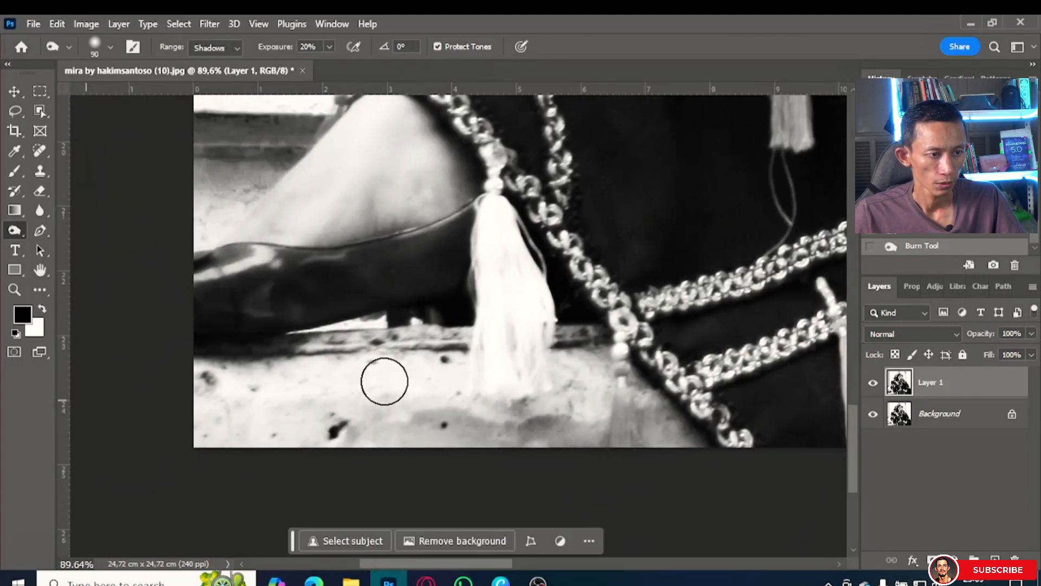
# Step: Switch to the Dodge tool with the Highlights range and a 72 px brush for the robe's lower front
pyautogui.moveTo(625, 440); pyautogui.dragTo(151, 500)
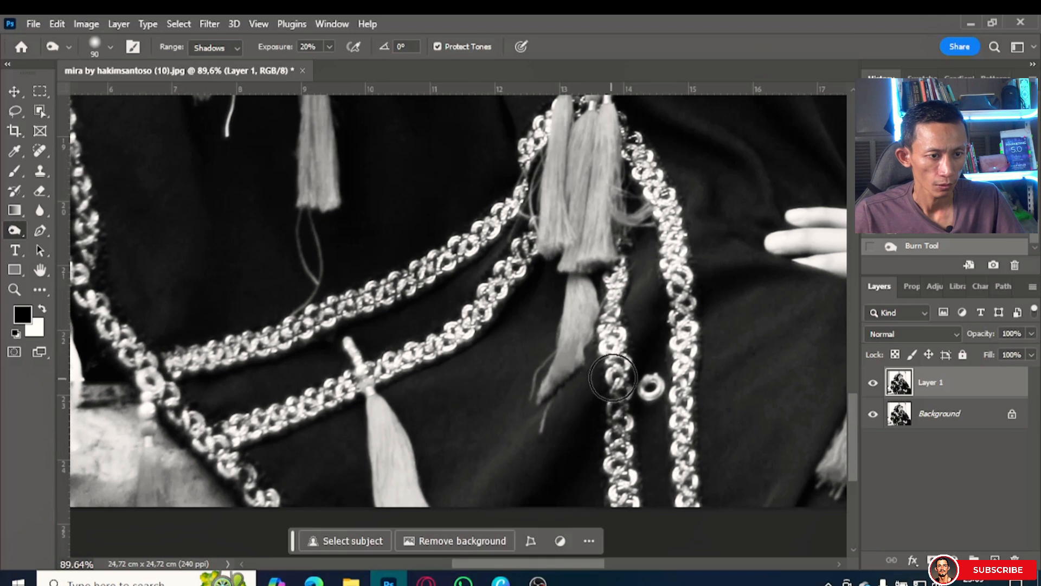
pyautogui.moveTo(647, 397); pyautogui.dragTo(560, 428)
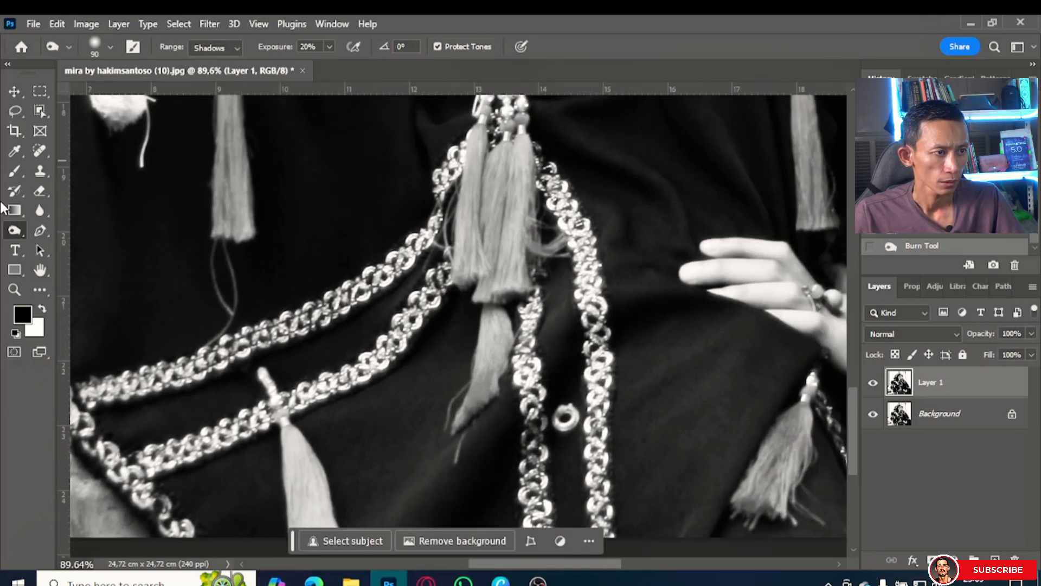
pyautogui.rightClick(13, 234)
pyautogui.click(83, 231)
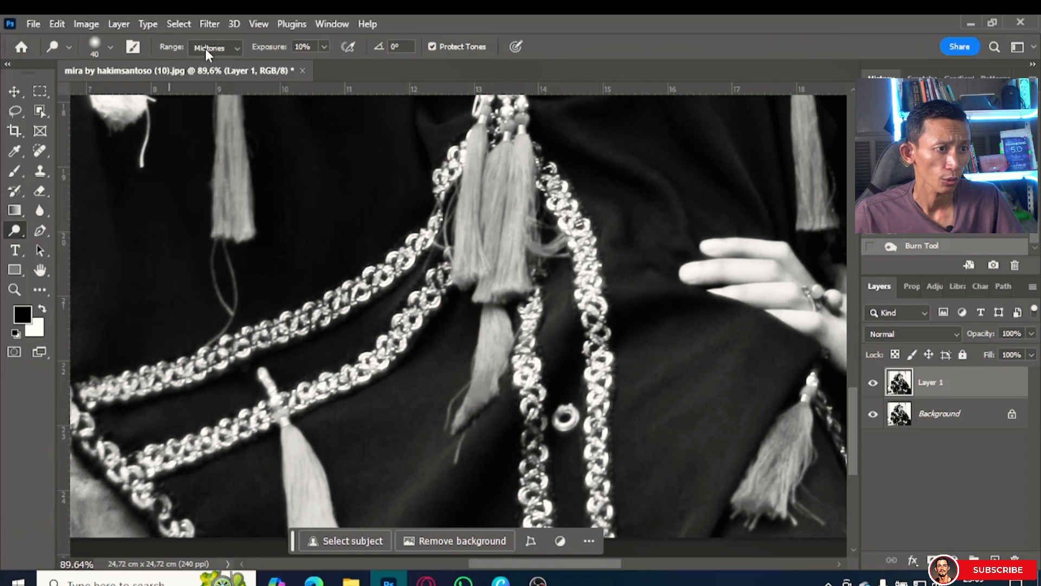
pyautogui.click(212, 48)
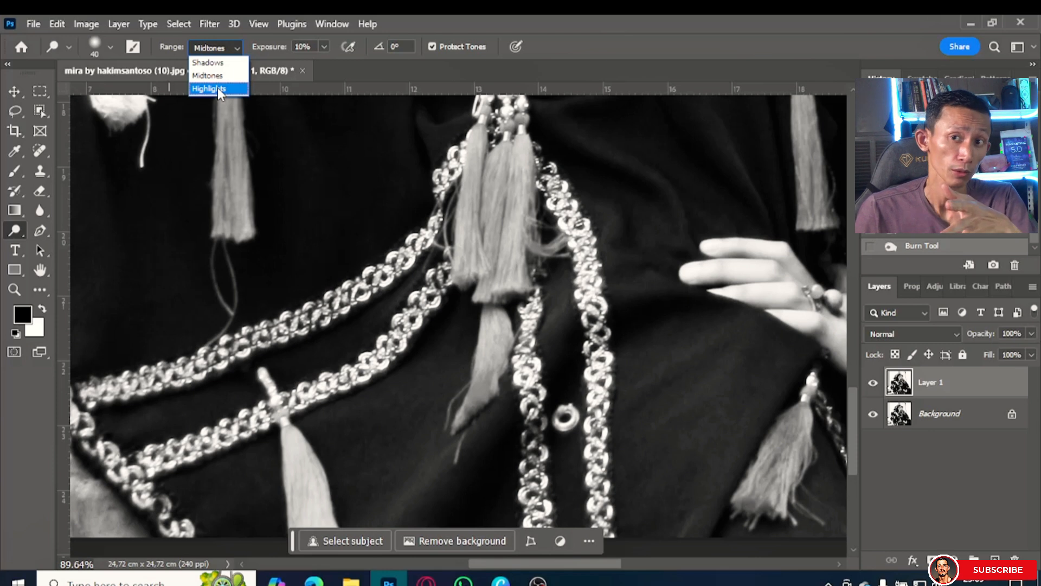
pyautogui.click(218, 90)
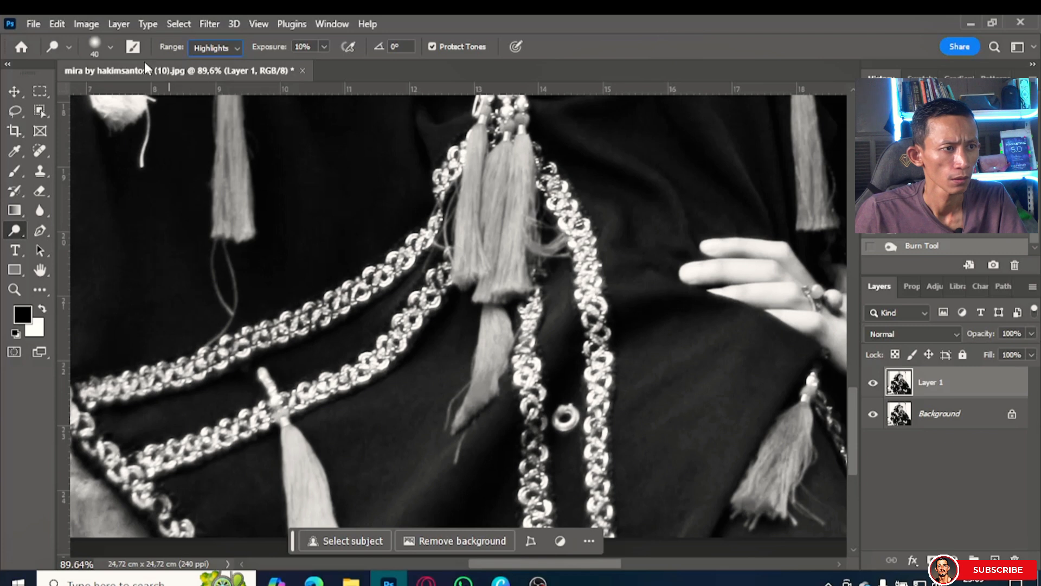
pyautogui.click(110, 47)
pyautogui.moveTo(116, 91); pyautogui.dragTo(119, 92)
pyautogui.click(512, 18)
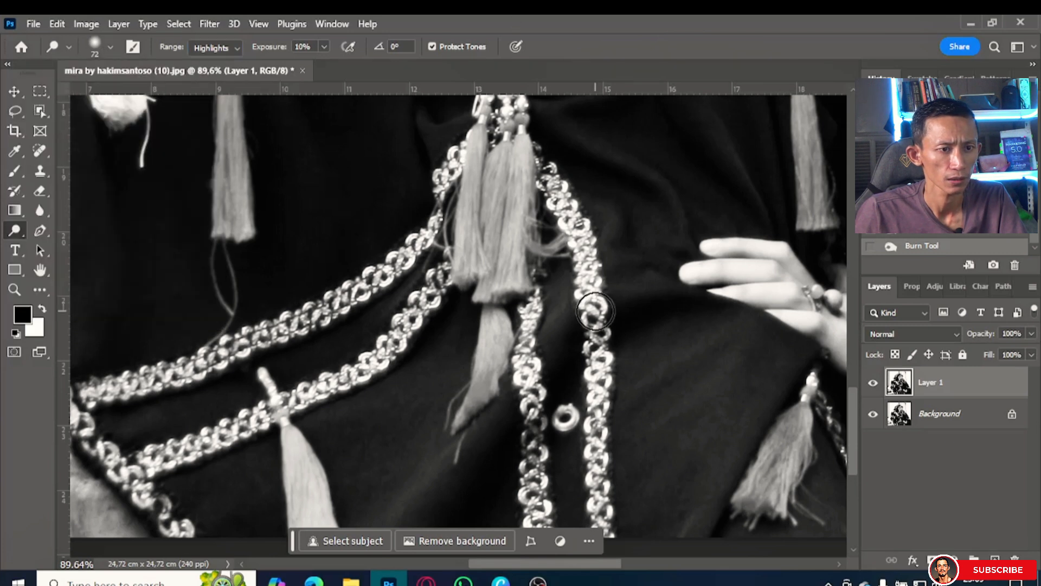
# Step: Dodge the highlights of the dark cloth and chain trim below the central tassels with a 150 px brush at 10% exposure
pyautogui.press(']')
pyautogui.press(']')
pyautogui.moveTo(571, 316); pyautogui.dragTo(554, 336)
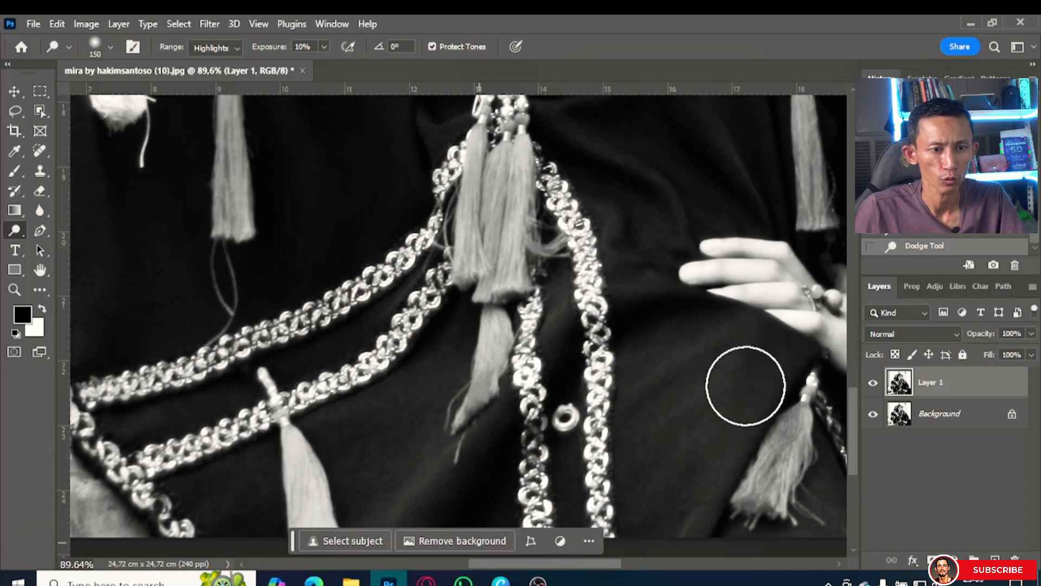
pyautogui.moveTo(703, 386); pyautogui.dragTo(593, 378)
# Step: Burn the shadows of the draped hand's fingers and the thin tassel beneath them with a 90 px brush at 20% exposure
pyautogui.moveTo(586, 305); pyautogui.dragTo(538, 441)
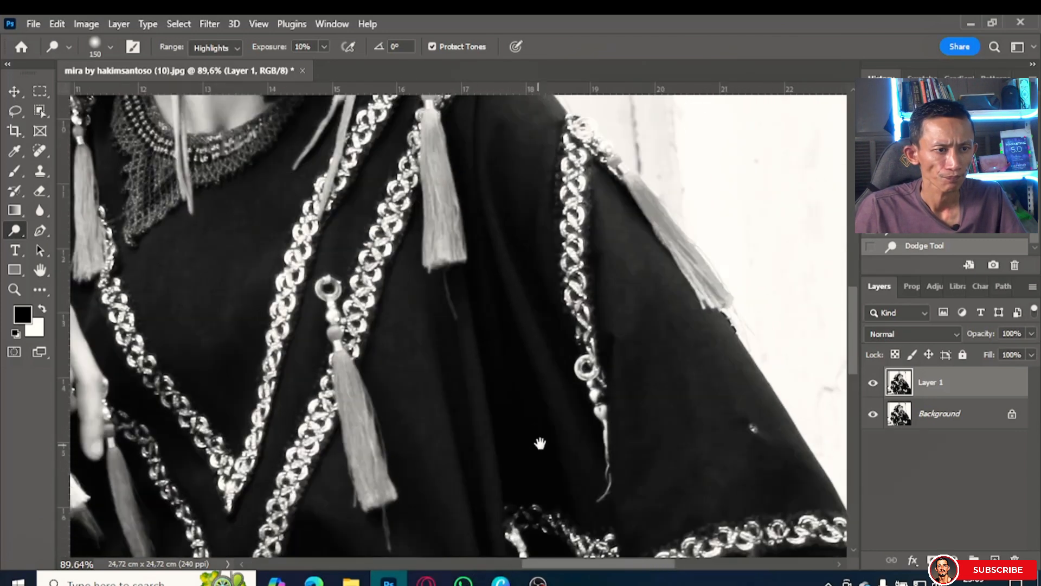
pyautogui.moveTo(438, 321)
pyautogui.mouseDown()
pyautogui.moveTo(442, 207)
pyautogui.moveTo(429, 288)
pyautogui.mouseUp()
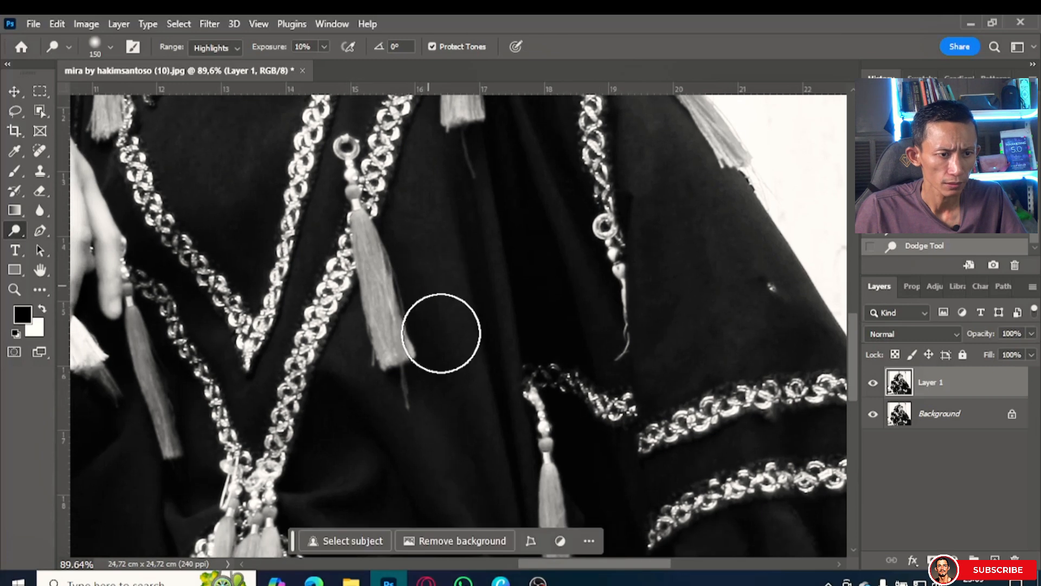
pyautogui.moveTo(321, 219)
pyautogui.mouseDown()
pyautogui.moveTo(450, 418)
pyautogui.moveTo(425, 275)
pyautogui.moveTo(431, 434)
pyautogui.mouseUp()
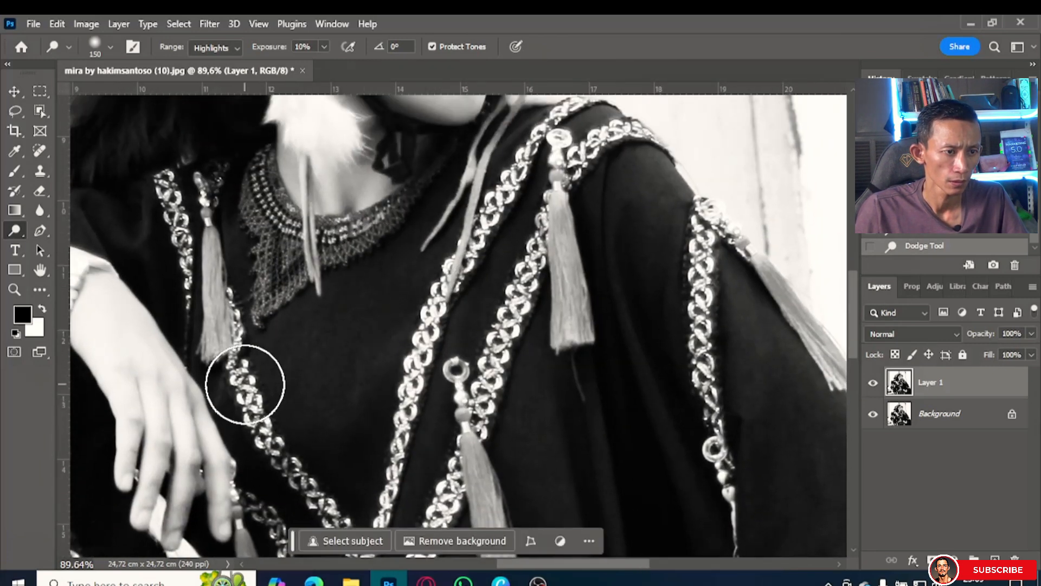
pyautogui.moveTo(295, 372); pyautogui.dragTo(496, 363)
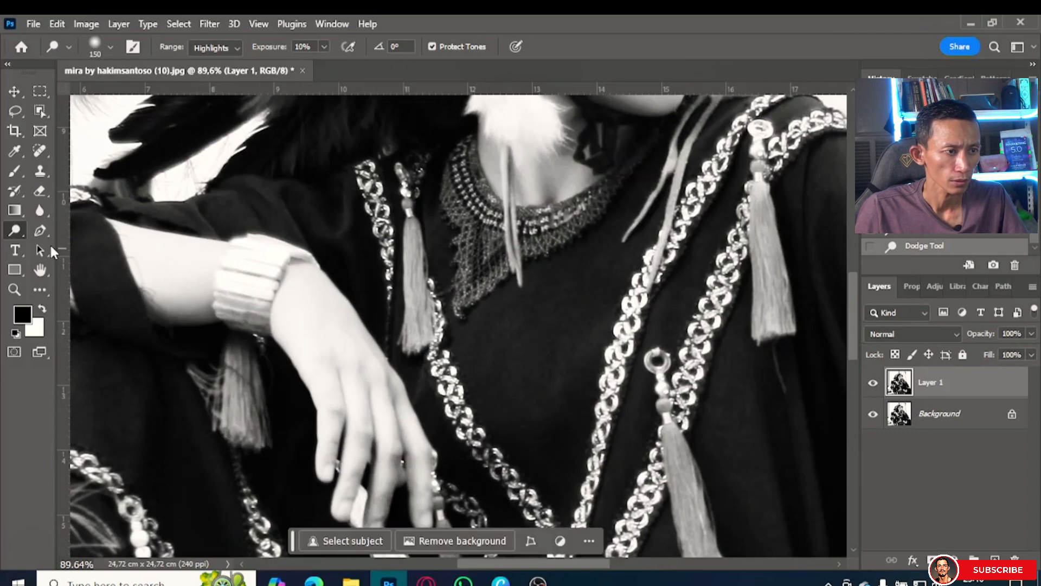
pyautogui.rightClick(17, 234)
pyautogui.click(60, 242)
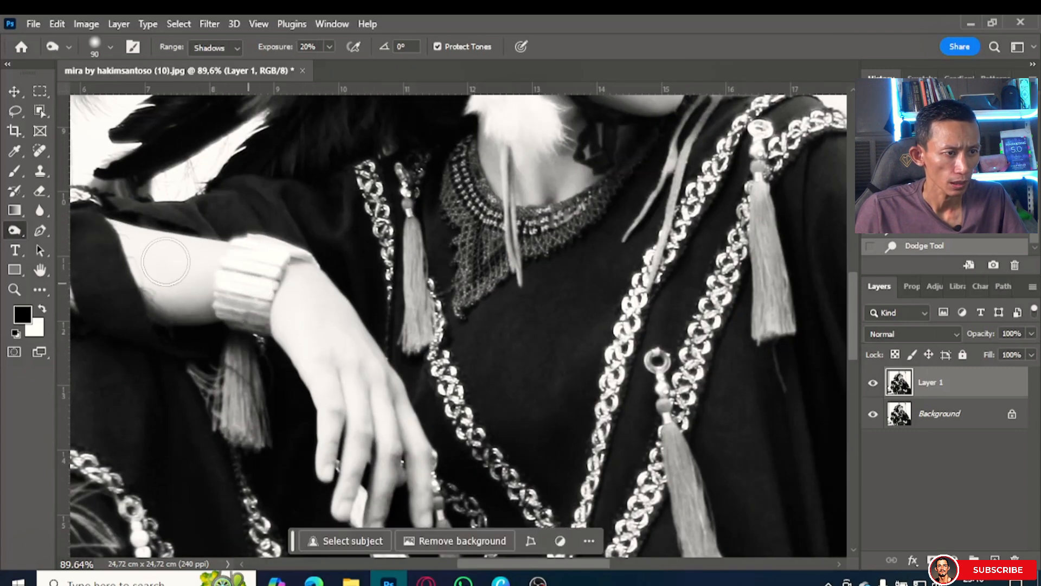
pyautogui.moveTo(325, 324)
pyautogui.mouseDown()
pyautogui.moveTo(343, 397)
pyautogui.moveTo(314, 364)
pyautogui.moveTo(310, 324)
pyautogui.moveTo(407, 458)
pyautogui.moveTo(344, 356)
pyautogui.moveTo(399, 456)
pyautogui.moveTo(289, 322)
pyautogui.moveTo(335, 344)
pyautogui.moveTo(371, 407)
pyautogui.moveTo(326, 380)
pyautogui.moveTo(285, 304)
pyautogui.moveTo(354, 504)
pyautogui.mouseUp()
pyautogui.moveTo(376, 432)
pyautogui.mouseDown()
pyautogui.moveTo(342, 336)
pyautogui.moveTo(353, 355)
pyautogui.moveTo(291, 342)
pyautogui.moveTo(411, 444)
pyautogui.mouseUp()
pyautogui.moveTo(391, 334); pyautogui.dragTo(372, 238)
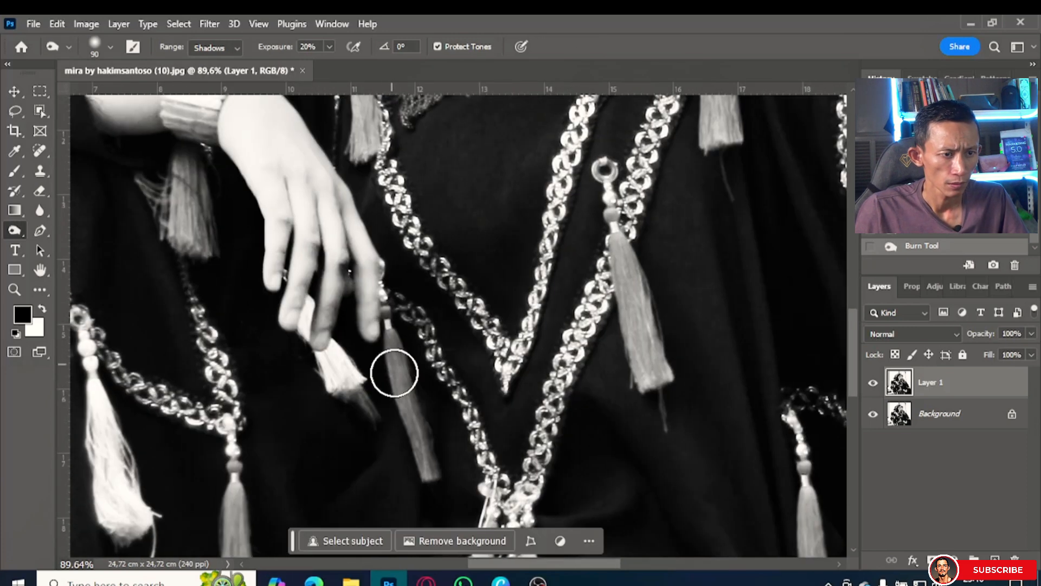
pyautogui.moveTo(396, 372)
pyautogui.mouseDown()
pyautogui.moveTo(431, 476)
pyautogui.moveTo(366, 350)
pyautogui.moveTo(396, 338)
pyautogui.moveTo(322, 407)
pyautogui.moveTo(319, 365)
pyautogui.moveTo(368, 394)
pyautogui.mouseUp()
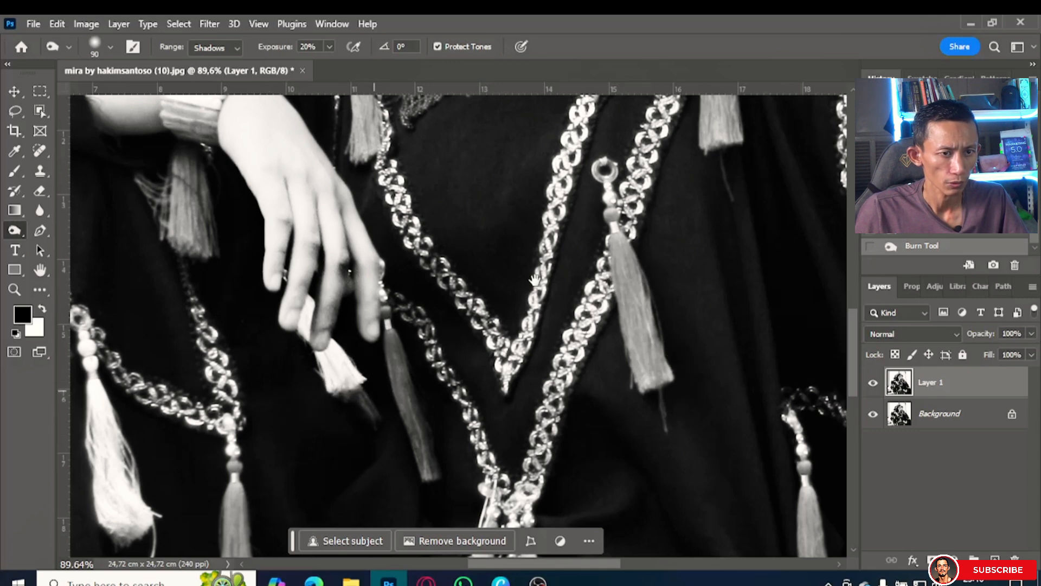
# Step: Burn the shadows of the ornate headband with a 60 px brush, undoing the first stroke and painting it again
pyautogui.scroll(5, 367, 395)
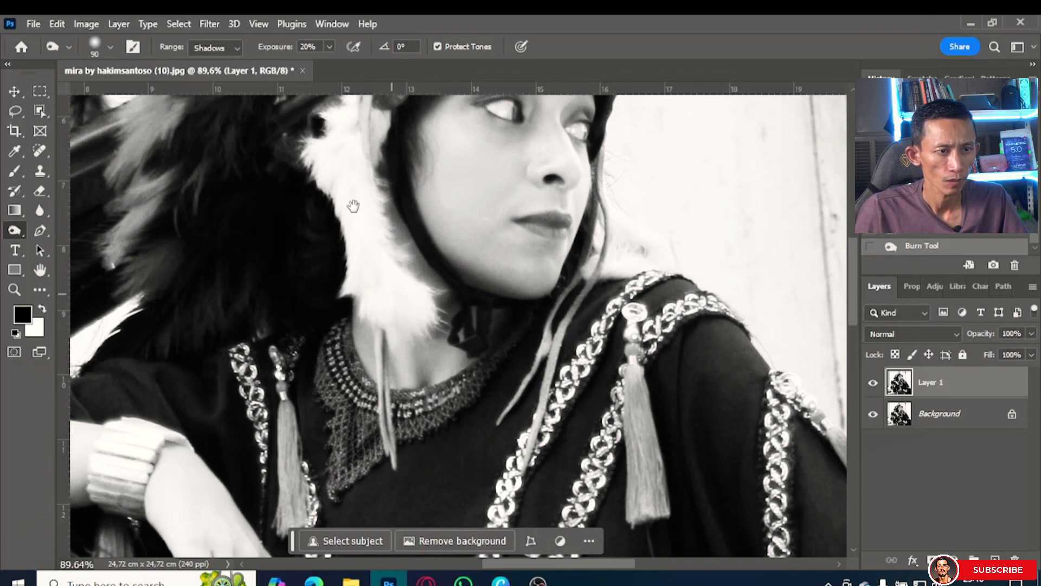
pyautogui.scroll(5, 356, 181)
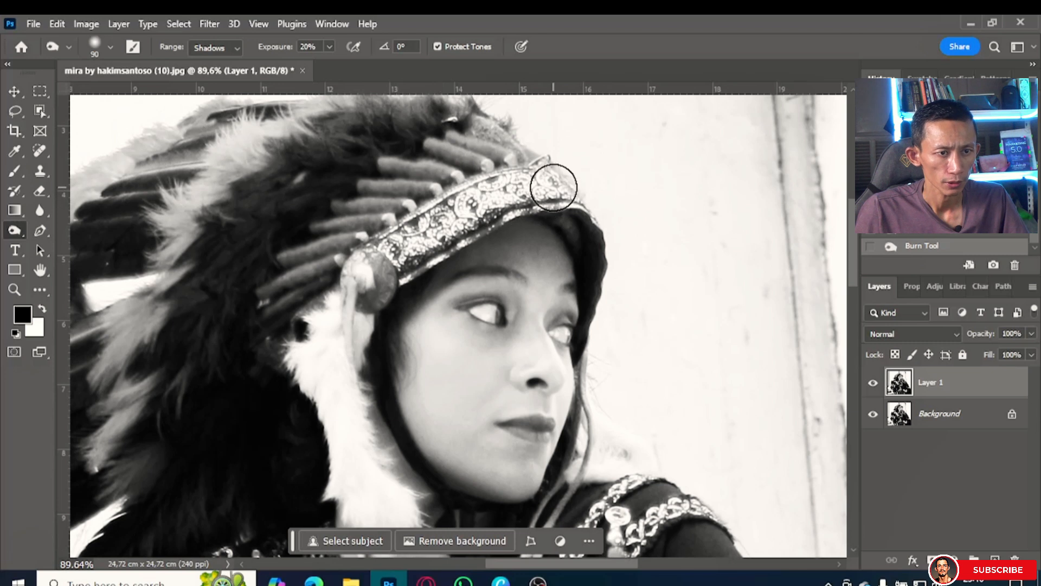
pyautogui.press('[')
pyautogui.press('[')
pyautogui.press('[')
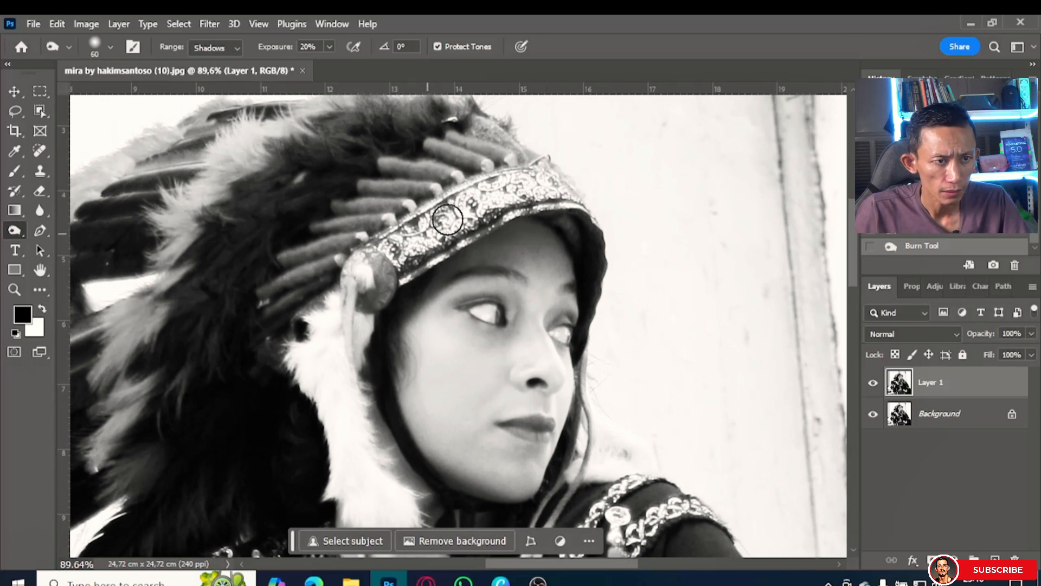
pyautogui.moveTo(405, 255)
pyautogui.mouseDown()
pyautogui.moveTo(445, 224)
pyautogui.moveTo(556, 181)
pyautogui.moveTo(600, 208)
pyautogui.mouseUp()
pyautogui.hotkey('ctrl', 'z')
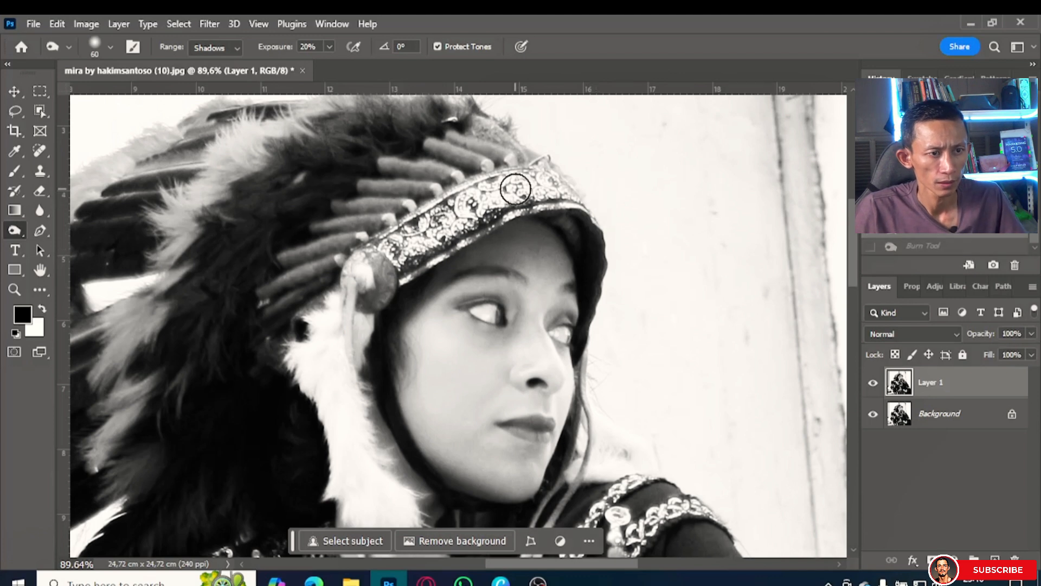
pyautogui.moveTo(438, 221)
pyautogui.mouseDown()
pyautogui.moveTo(377, 266)
pyautogui.moveTo(421, 223)
pyautogui.mouseUp()
# Step: Burn the shadows of the long dark feathers at the side of the headdress with the 60 px brush
pyautogui.scroll(-2, 291, 239)
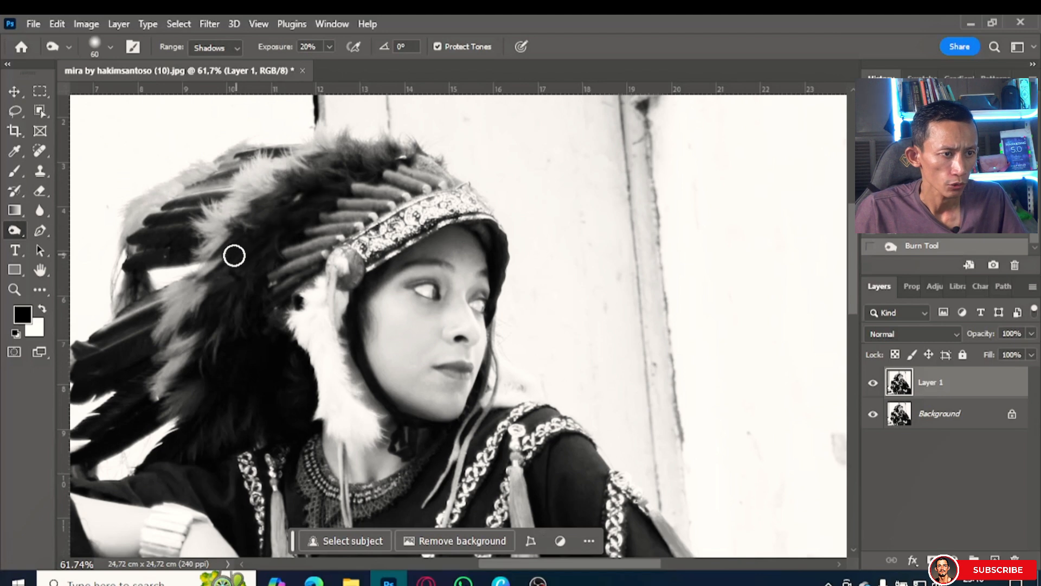
pyautogui.scroll(4, 395, 274)
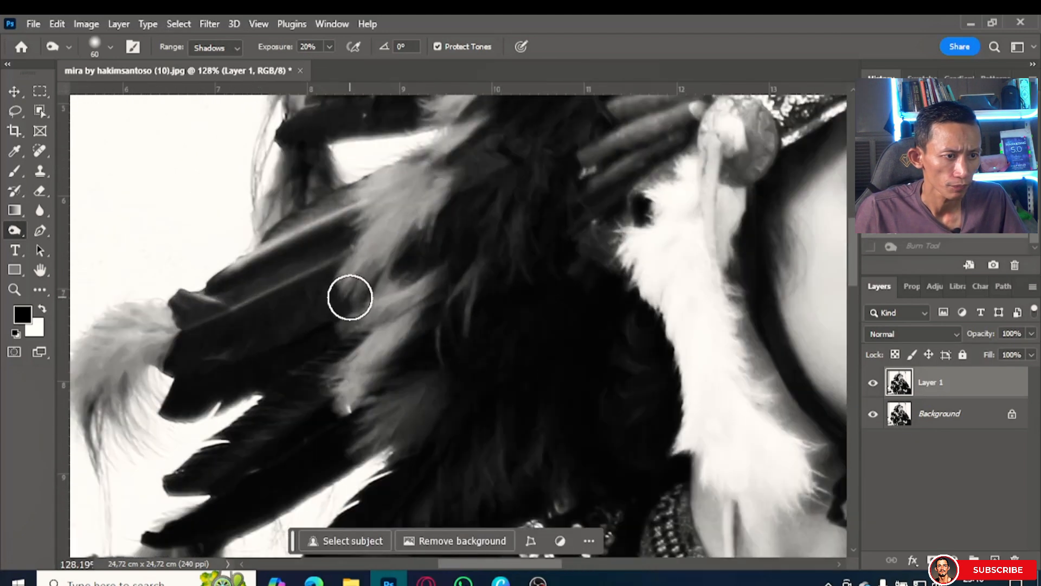
pyautogui.moveTo(316, 298); pyautogui.dragTo(188, 343)
# Step: Dodge the highlights along the long dark side feather of the headdress with a 45 px brush at 10% exposure
pyautogui.rightClick(15, 230)
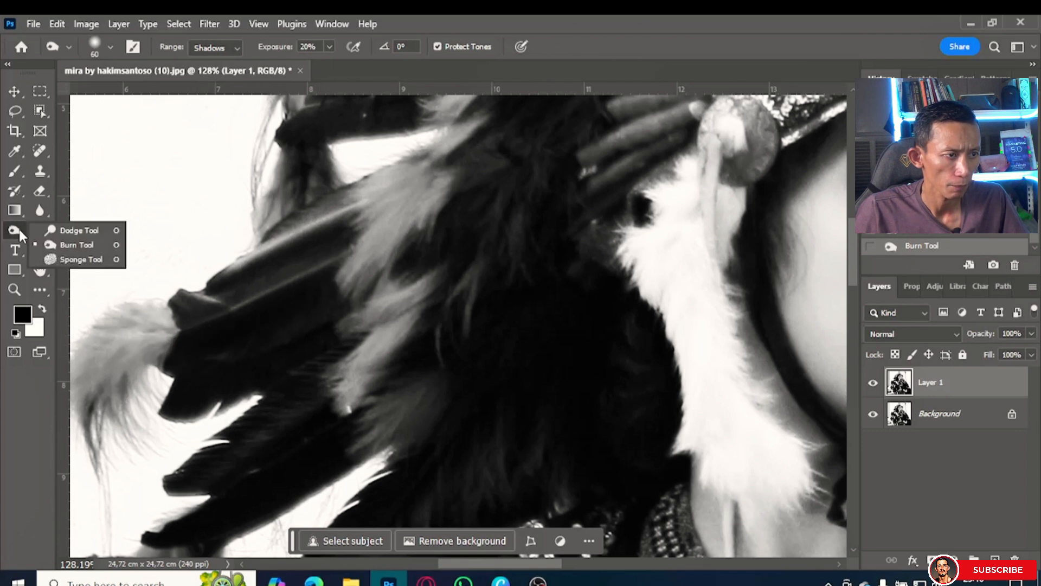
pyautogui.click(65, 228)
pyautogui.press('[')
pyautogui.press('[')
pyautogui.press('[')
pyautogui.press('[')
pyautogui.press('[')
pyautogui.press('[')
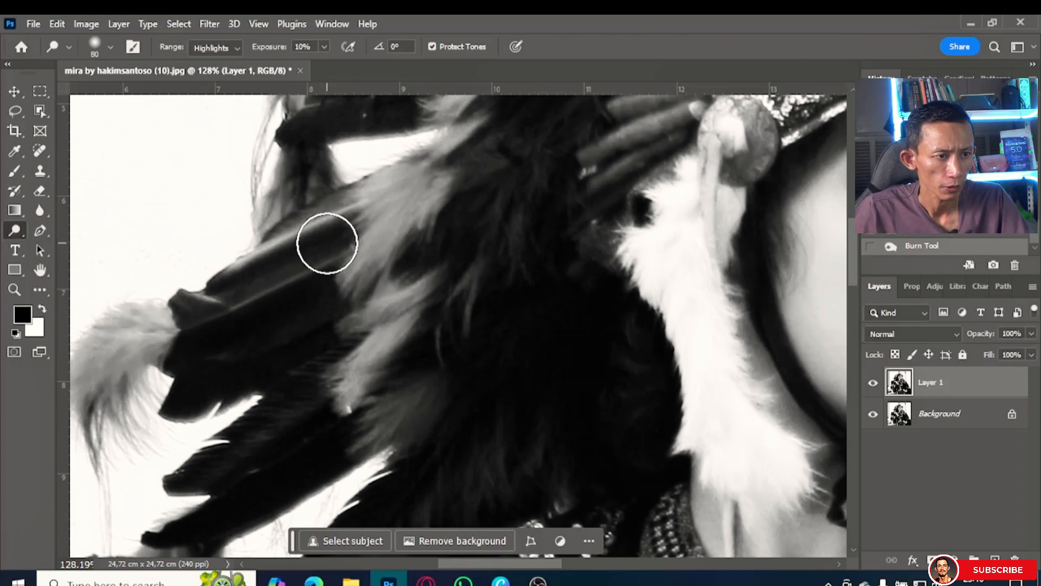
pyautogui.moveTo(340, 239); pyautogui.dragTo(193, 300)
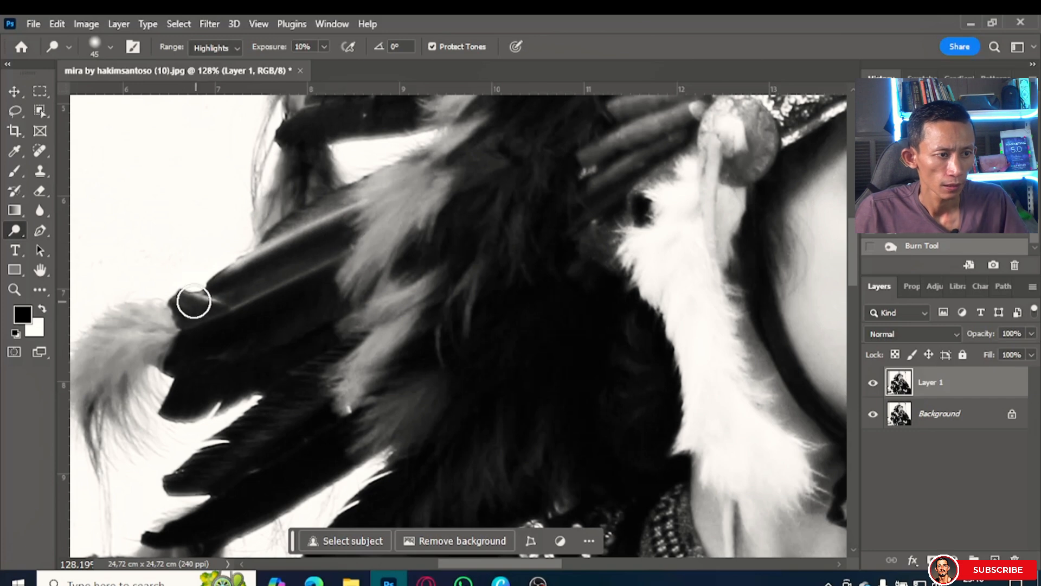
# Step: Toggle the visibility of Layer 1 to compare the retouched face, headdress and costume with the original
pyautogui.scroll(-5, 581, 300)
pyautogui.scroll(-3, 602, 323)
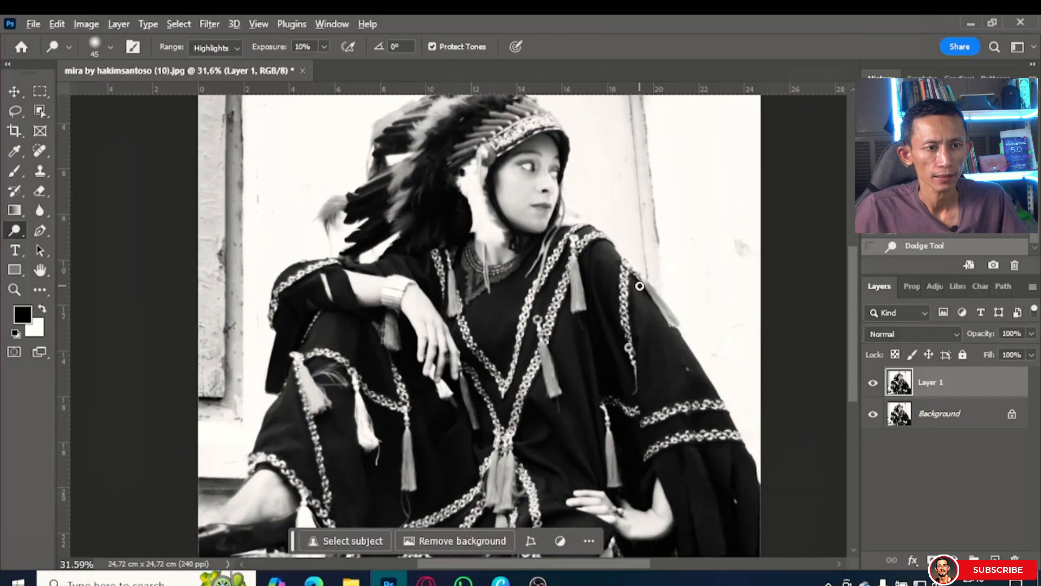
pyautogui.scroll(5, 526, 342)
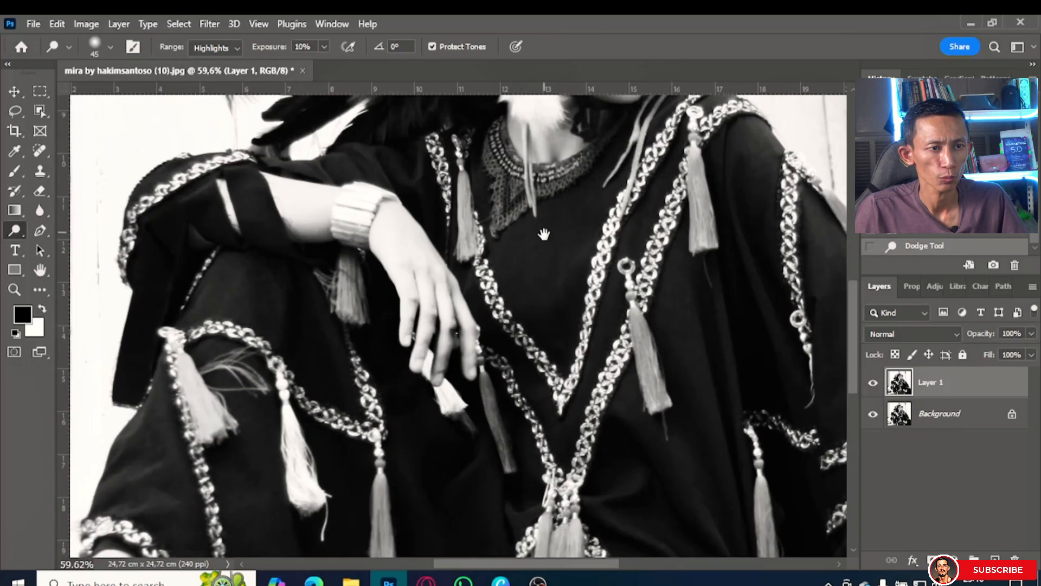
pyautogui.moveTo(542, 233); pyautogui.dragTo(614, 501)
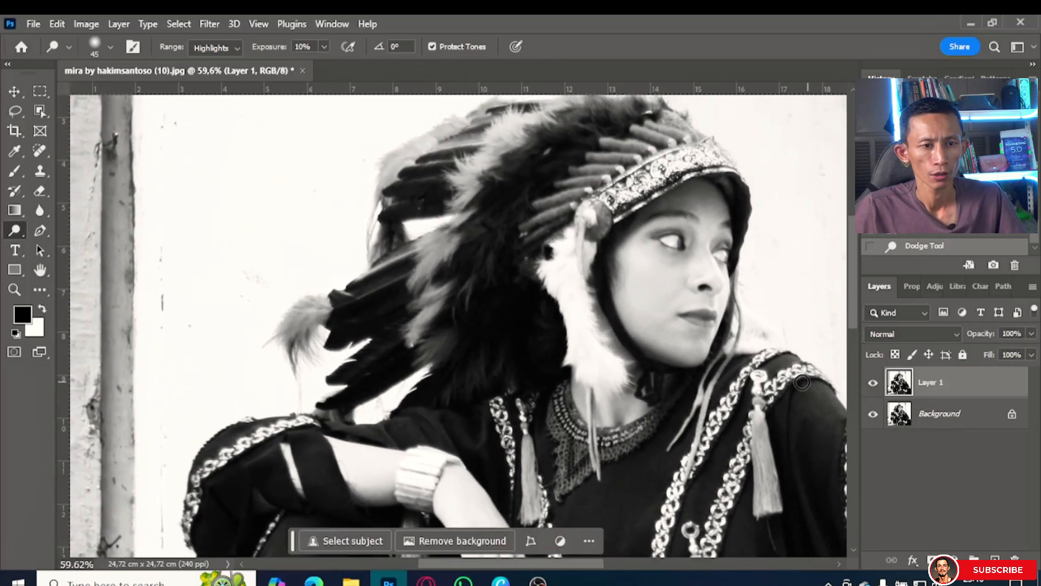
pyautogui.moveTo(726, 374); pyautogui.dragTo(711, 369)
pyautogui.click(872, 384)
pyautogui.click(872, 384)
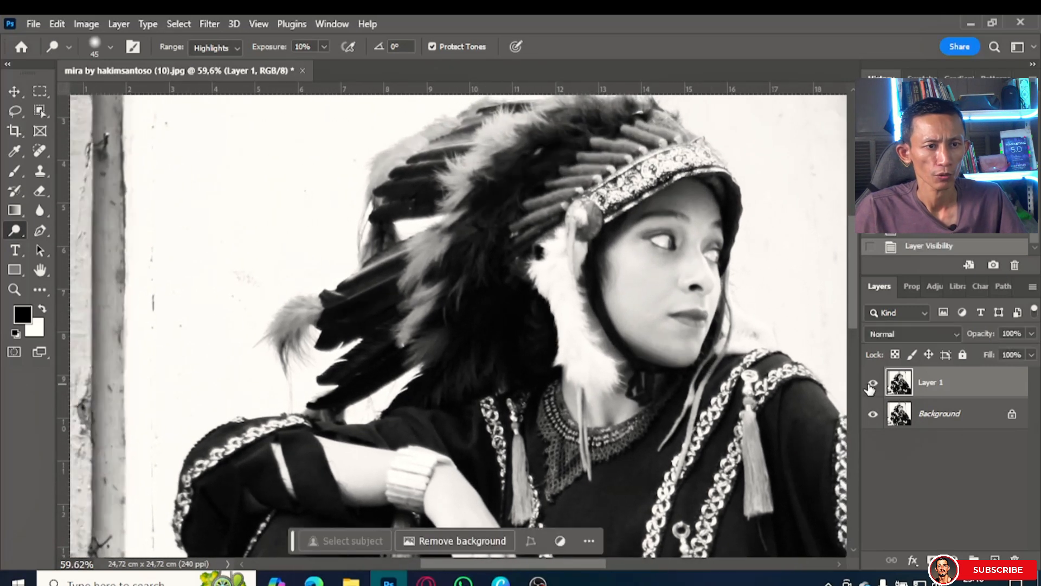
pyautogui.click(873, 384)
pyautogui.click(873, 384)
pyautogui.scroll(-3, 609, 376)
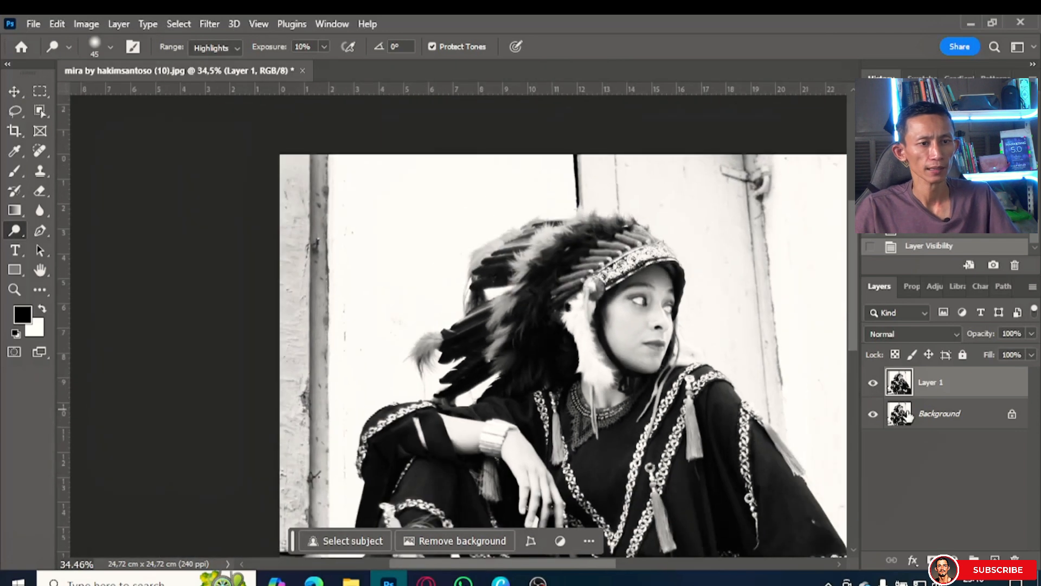
pyautogui.click(874, 384)
pyautogui.click(874, 384)
pyautogui.click(874, 384)
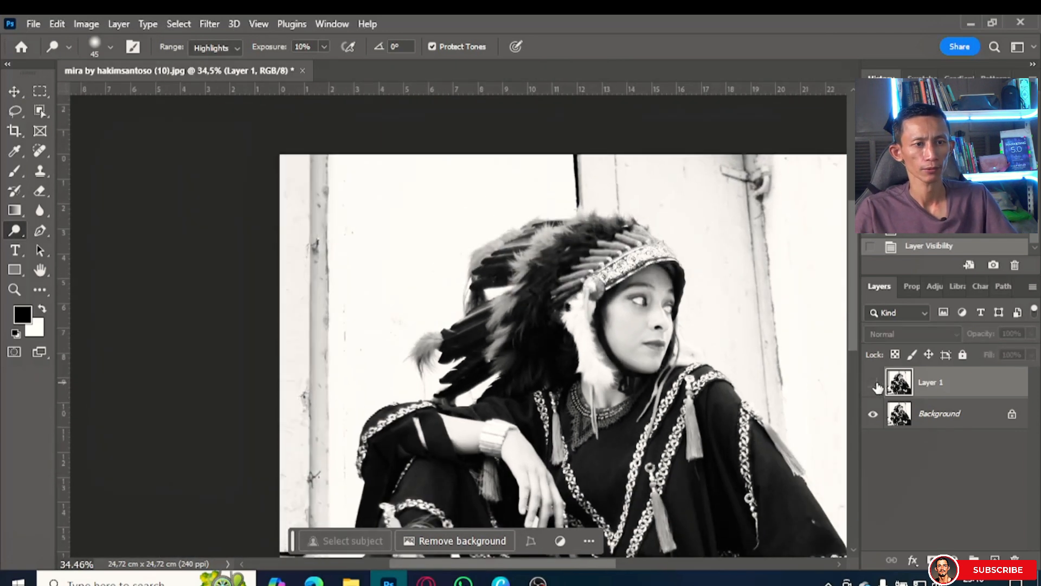
pyautogui.click(874, 383)
pyautogui.moveTo(688, 359); pyautogui.dragTo(618, 300)
# Step: Change to the enlarged screen mode and compare the whole portrait with and without Layer 1
pyautogui.press('f')
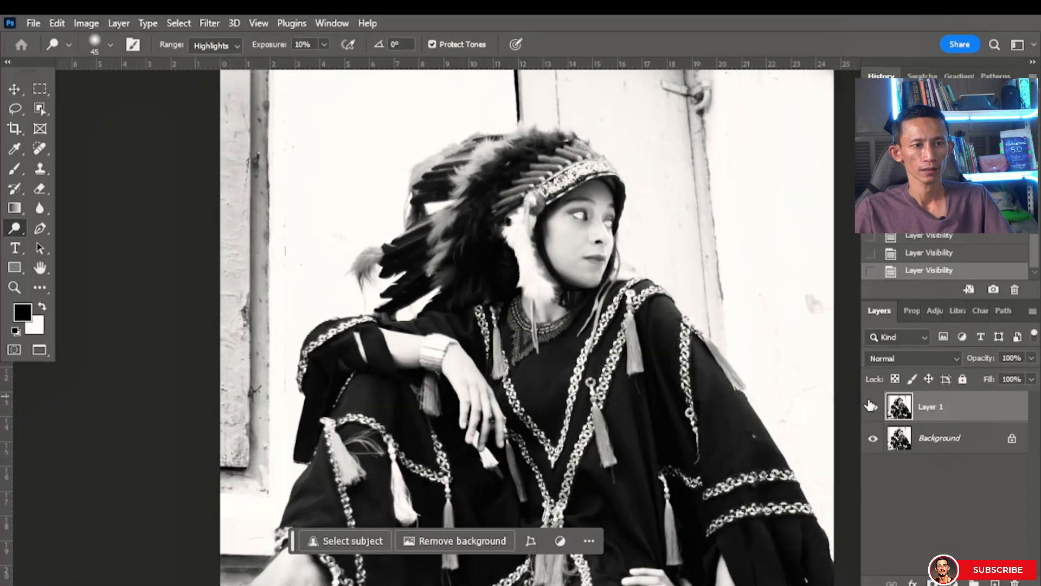
pyautogui.click(873, 409)
pyautogui.click(873, 408)
pyautogui.click(873, 409)
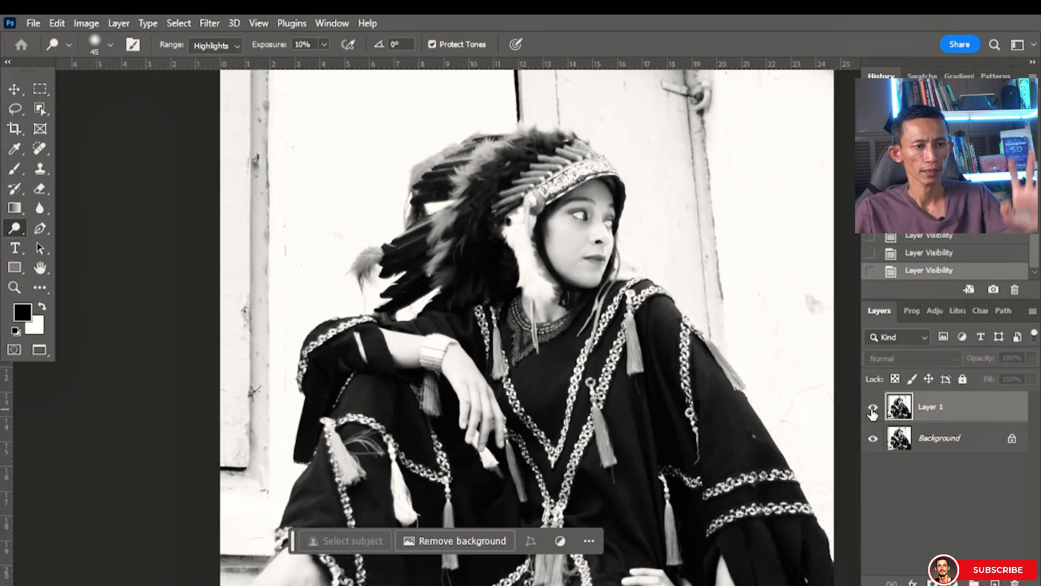
pyautogui.click(873, 409)
pyautogui.click(873, 409)
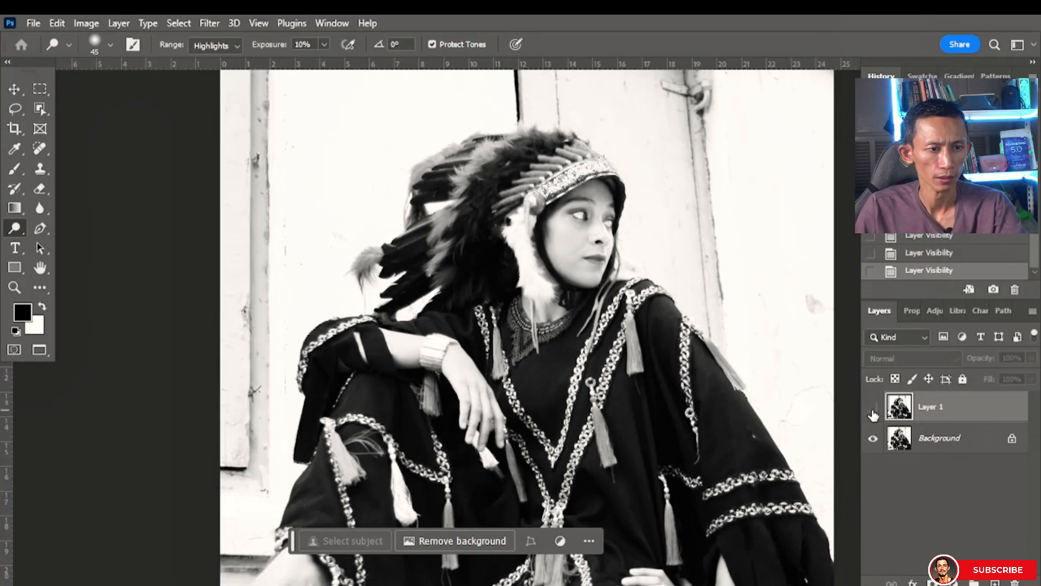
pyautogui.click(872, 409)
pyautogui.click(873, 408)
pyautogui.click(873, 409)
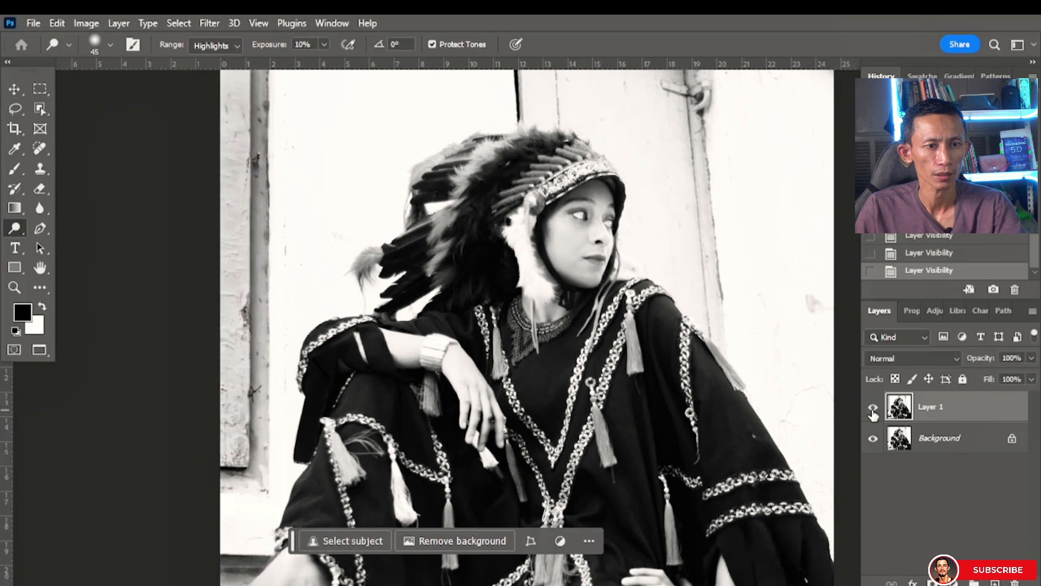
# Step: Enlarge the Dodge brush to 175 px
pyautogui.press(']')
pyautogui.press(']')
pyautogui.press(']')
pyautogui.press(']')
pyautogui.press(']')
pyautogui.press(']')
pyautogui.press(']')
pyautogui.press(']')
pyautogui.press(']')
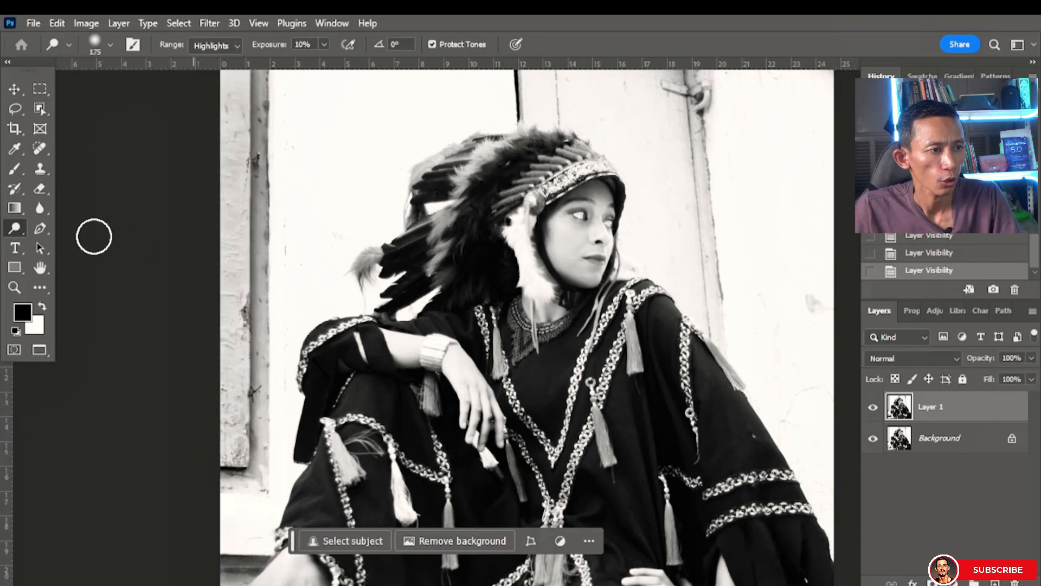
# Step: Switch to the Burn tool with the Shadows range at 100% exposure and enlarge its brush to 600 px
pyautogui.rightClick(14, 229)
pyautogui.click(62, 242)
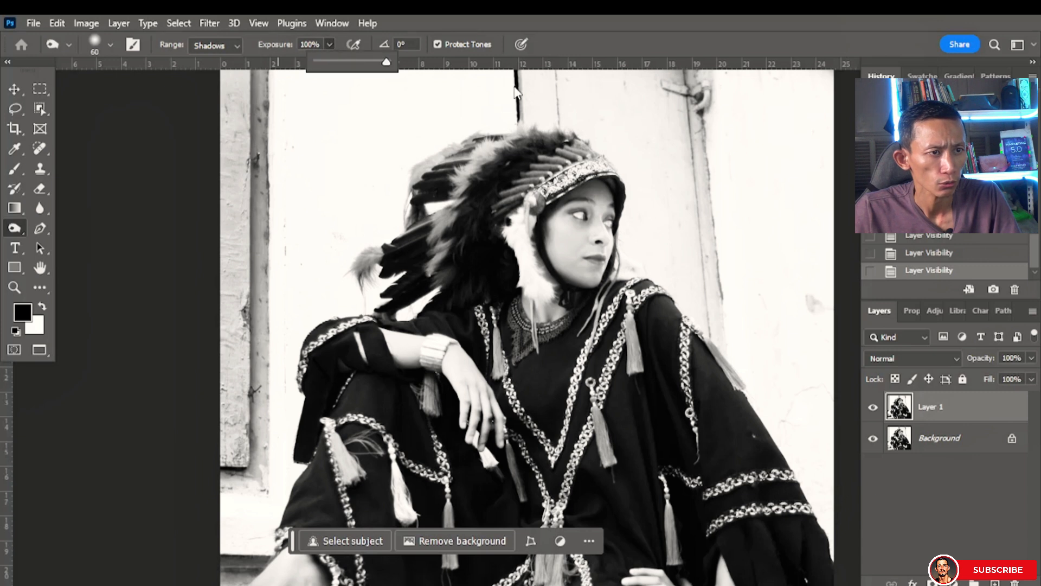
pyautogui.press(']')
pyautogui.press(']')
pyautogui.press(']')
pyautogui.press(']')
pyautogui.press(']')
pyautogui.press(']')
pyautogui.press(']')
pyautogui.press(']')
pyautogui.press(']')
pyautogui.press(']')
pyautogui.press(']')
pyautogui.press(']')
pyautogui.press(']')
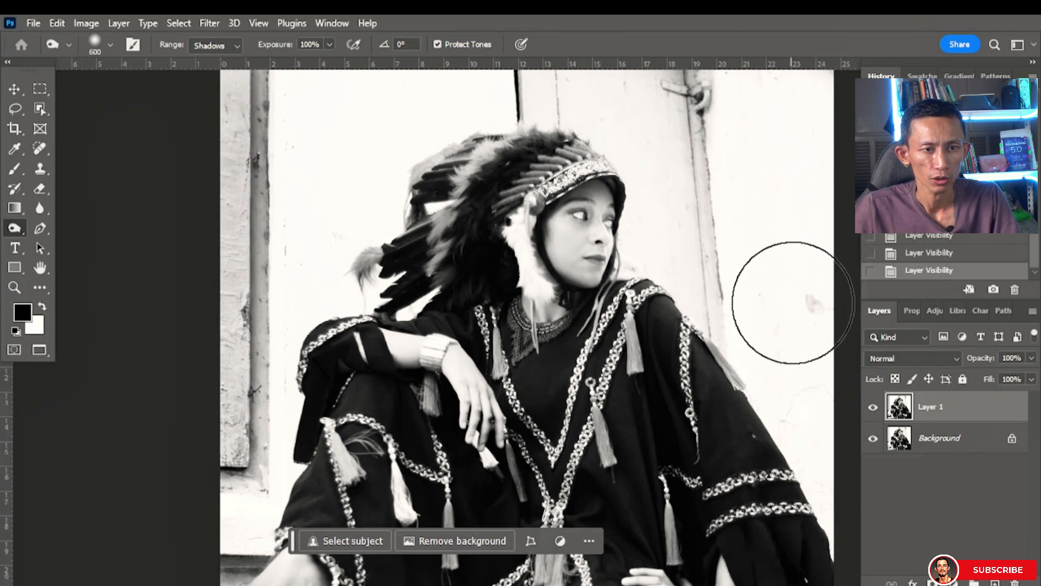
# Step: Burn the shadows of the pale wall and door beside the woman with the 600 px brush
pyautogui.moveTo(815, 351)
pyautogui.mouseDown()
pyautogui.moveTo(825, 353)
pyautogui.moveTo(786, 112)
pyautogui.moveTo(834, 256)
pyautogui.moveTo(811, 286)
pyautogui.mouseUp()
pyautogui.click(811, 286)
pyautogui.moveTo(735, 217); pyautogui.dragTo(645, 191)
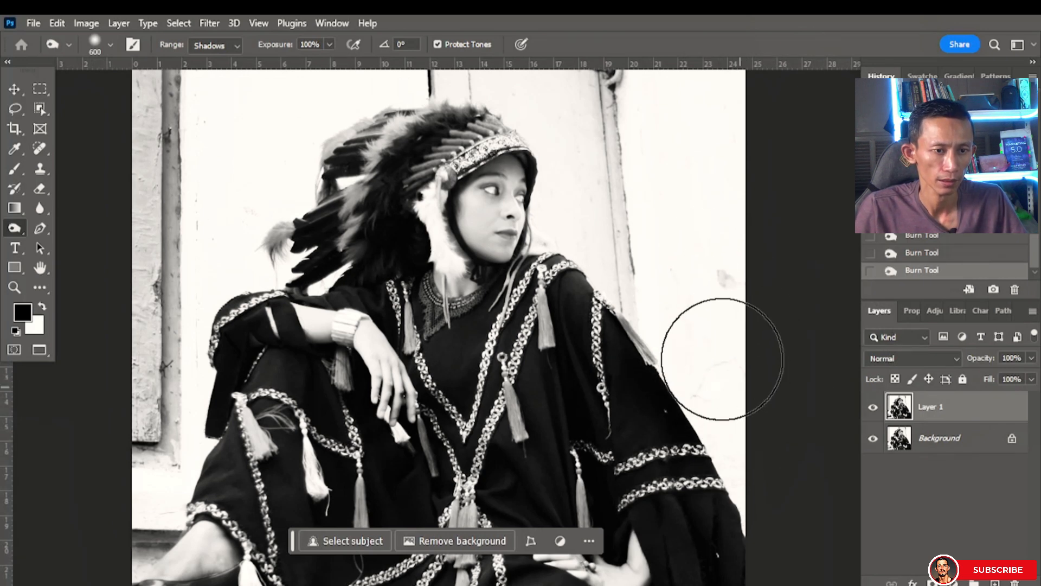
pyautogui.scroll(1, 686, 247)
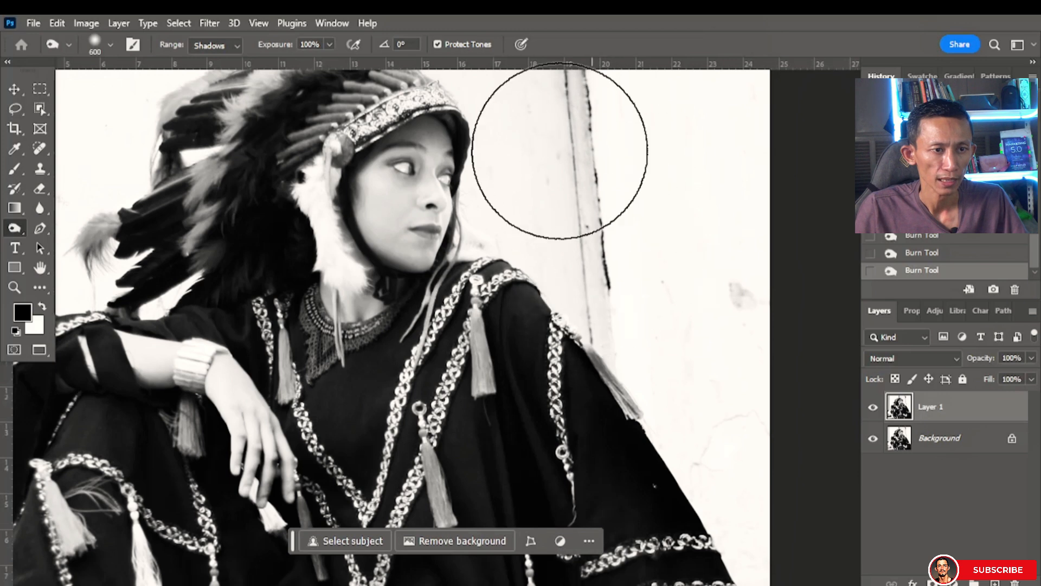
pyautogui.moveTo(575, 212); pyautogui.dragTo(577, 275)
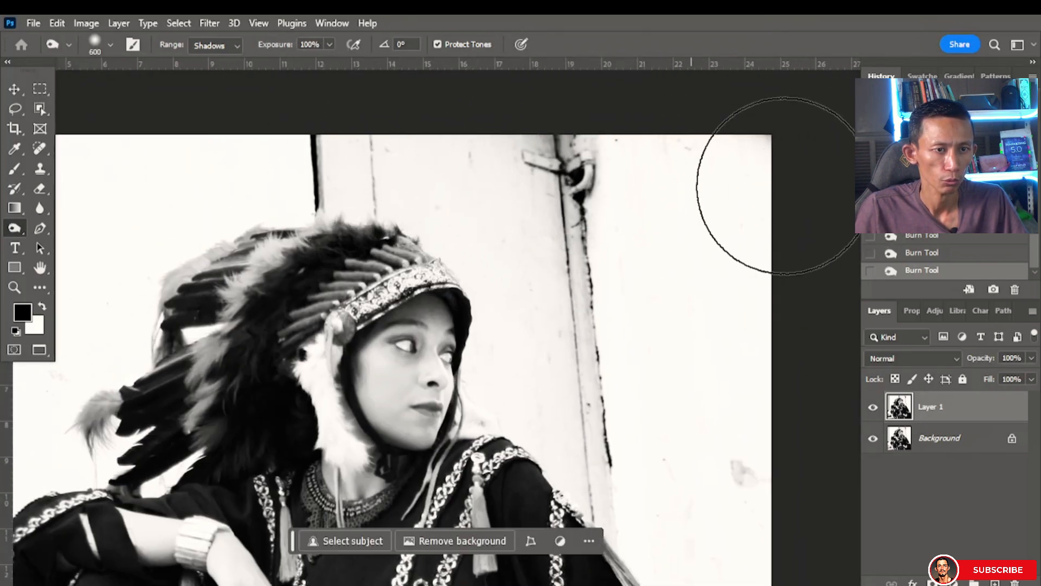
pyautogui.moveTo(684, 328)
pyautogui.mouseDown()
pyautogui.moveTo(635, 119)
pyautogui.moveTo(641, 88)
pyautogui.mouseUp()
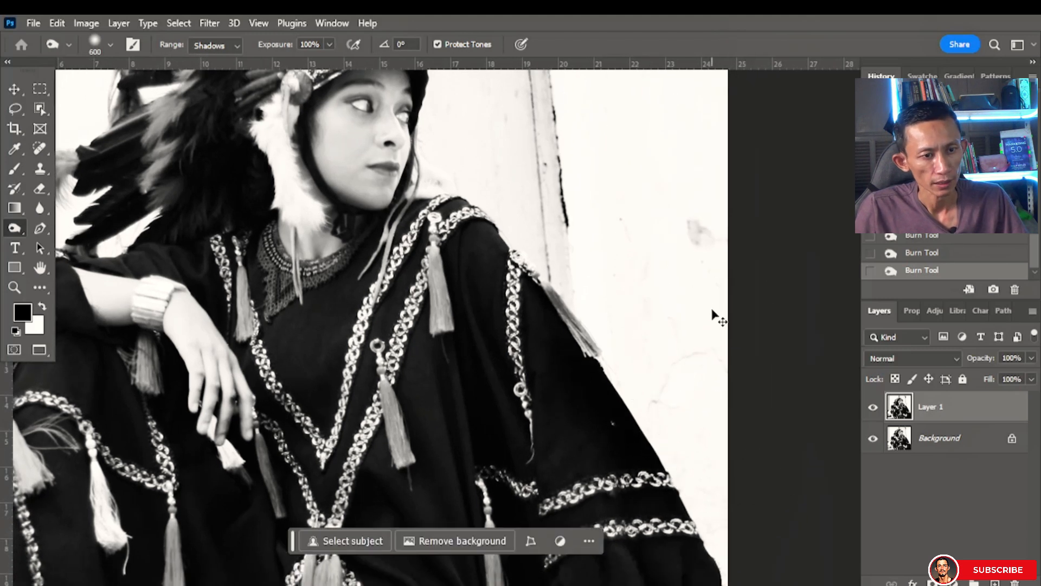
# Step: Undo the large burn strokes made on the background wall
pyautogui.hotkey('ctrl', 'z')
pyautogui.hotkey('ctrl', 'z')
pyautogui.hotkey('ctrl', 'z')
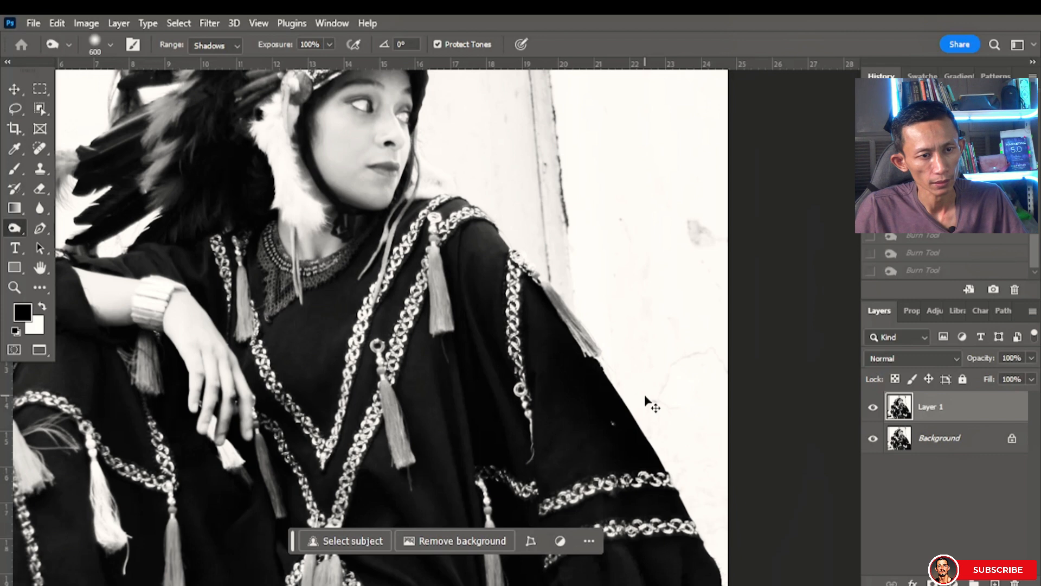
# Step: Burn the shadows along the dark cracked door edge behind the woman with a 125 px brush at 100% exposure
pyautogui.press('[')
pyautogui.press('[')
pyautogui.press('[')
pyautogui.press('[')
pyautogui.press('[')
pyautogui.press('[')
pyautogui.press('[')
pyautogui.press('[')
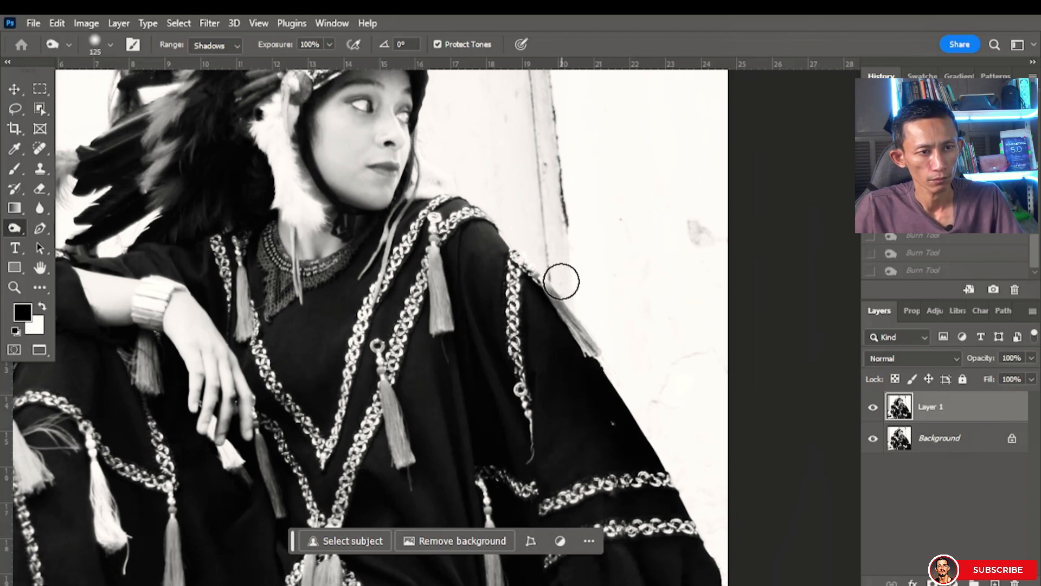
pyautogui.moveTo(546, 177); pyautogui.dragTo(551, 202)
pyautogui.press('space')
pyautogui.moveTo(521, 147)
pyautogui.mouseDown()
pyautogui.moveTo(540, 337)
pyautogui.moveTo(534, 317)
pyautogui.moveTo(514, 337)
pyautogui.moveTo(504, 271)
pyautogui.mouseUp()
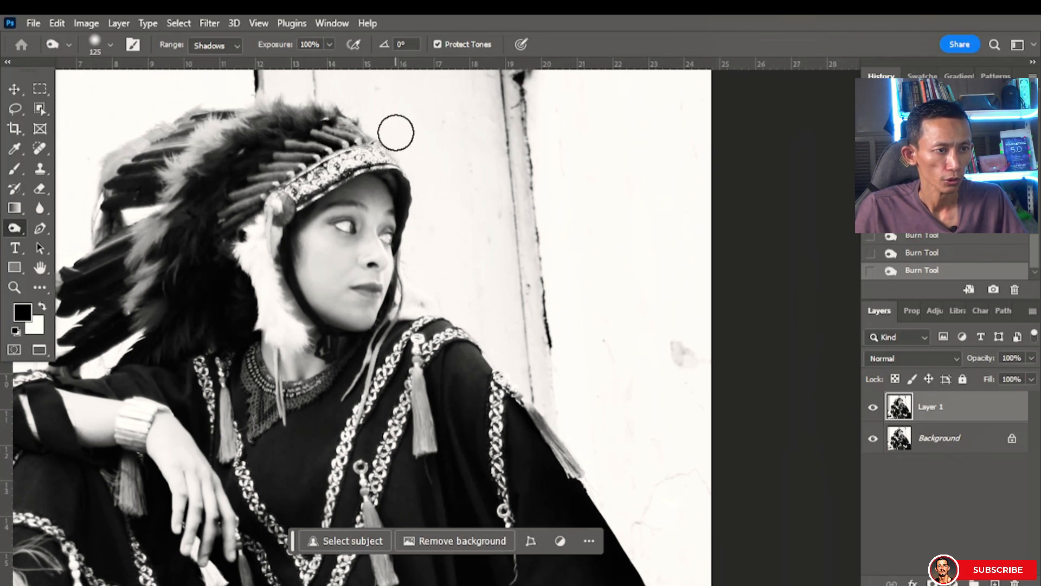
# Step: Undo the last burn stroke and set the Burn exposure to 48%
pyautogui.hotkey('ctrl', 'z')
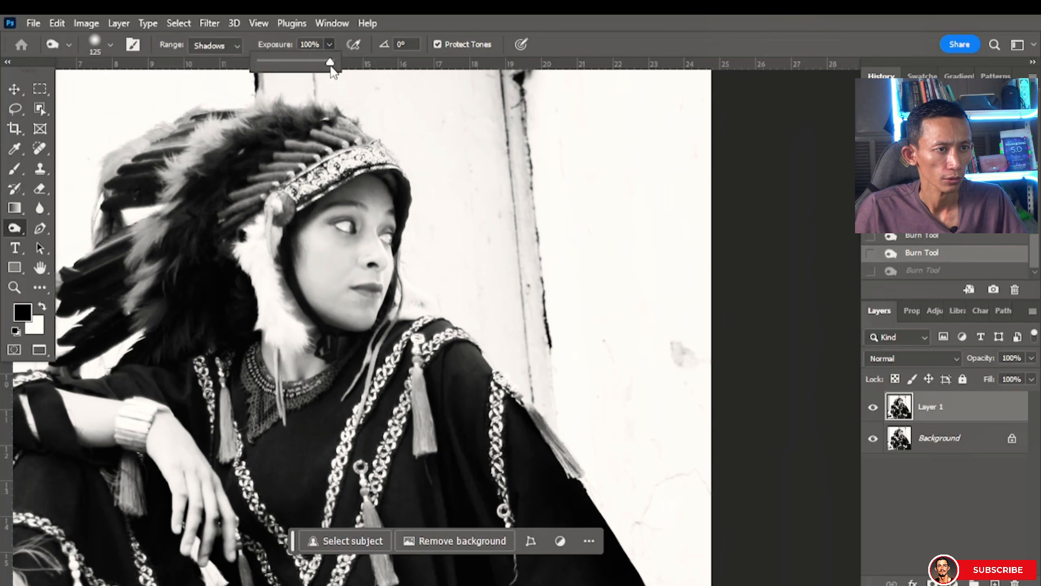
pyautogui.scroll(-4, 459, 195)
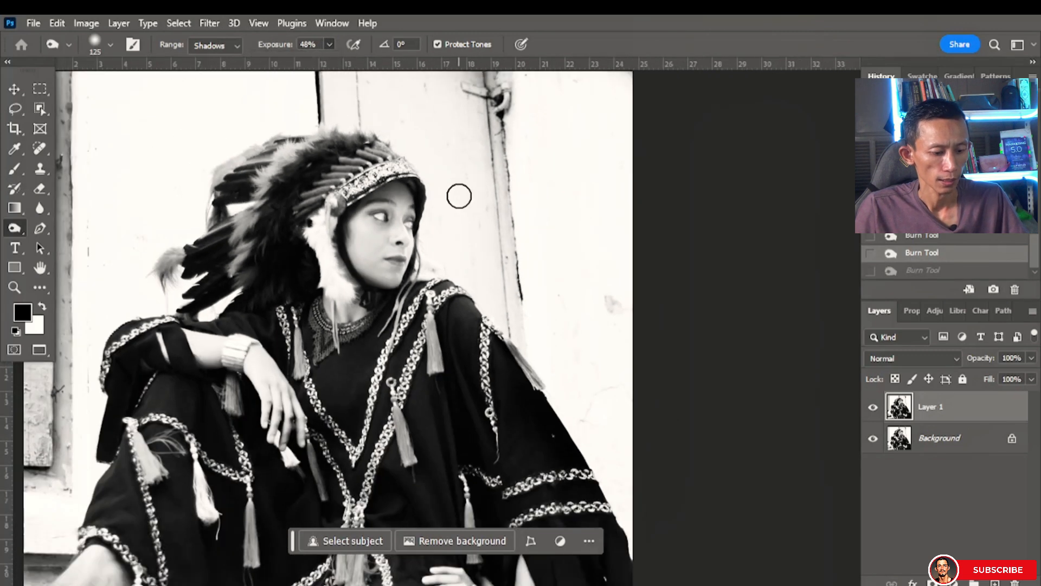
# Step: Change to the enlarged screen mode to view the whole retouched portrait
pyautogui.press('f')
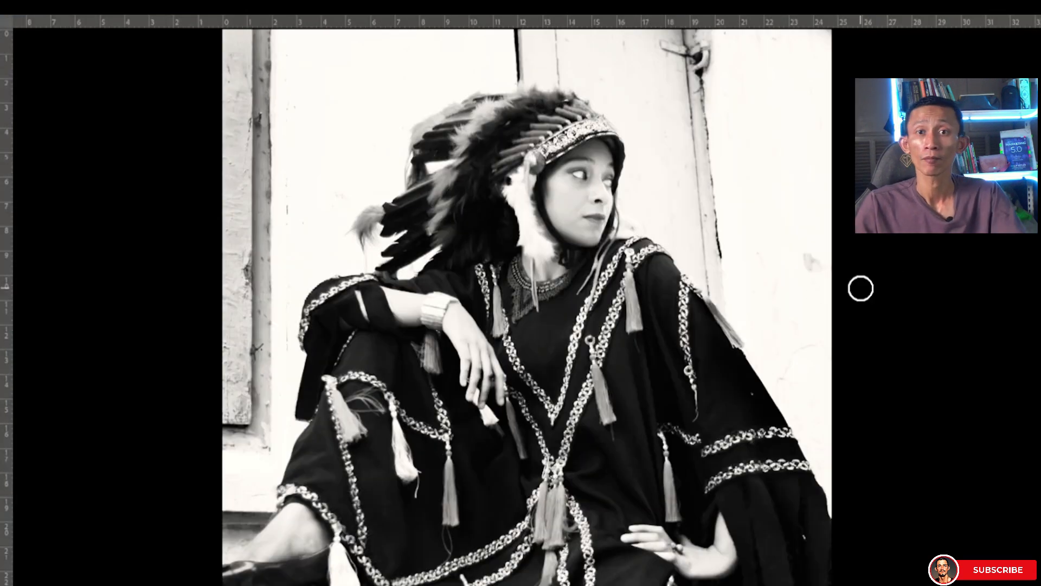